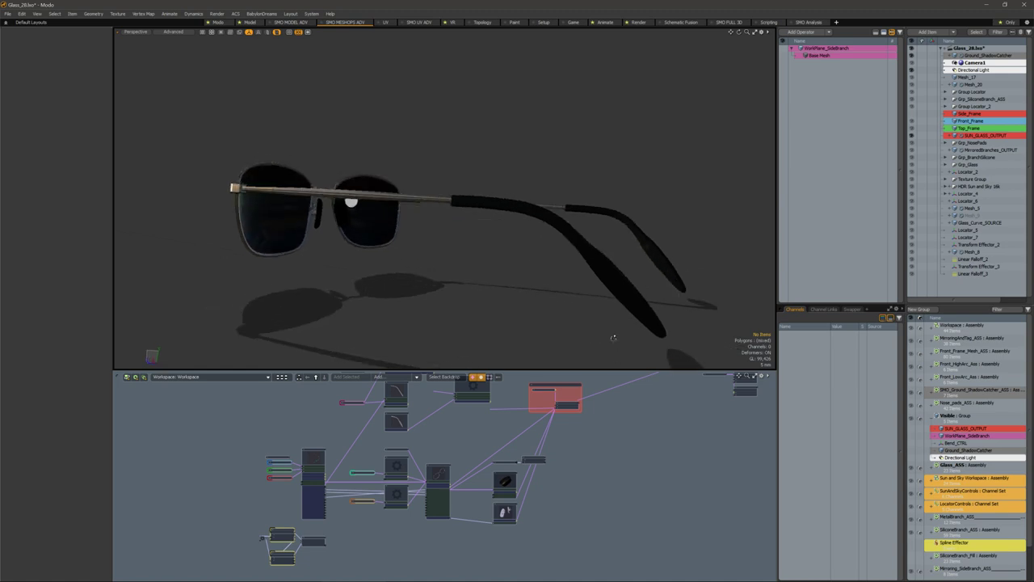
Open the SiliconeBranch_ASS assembly in the schematic and bring its subtraction node and slot-mesh group into view
scroll(621, 320, up, 2)
scroll(390, 475, up, 4)
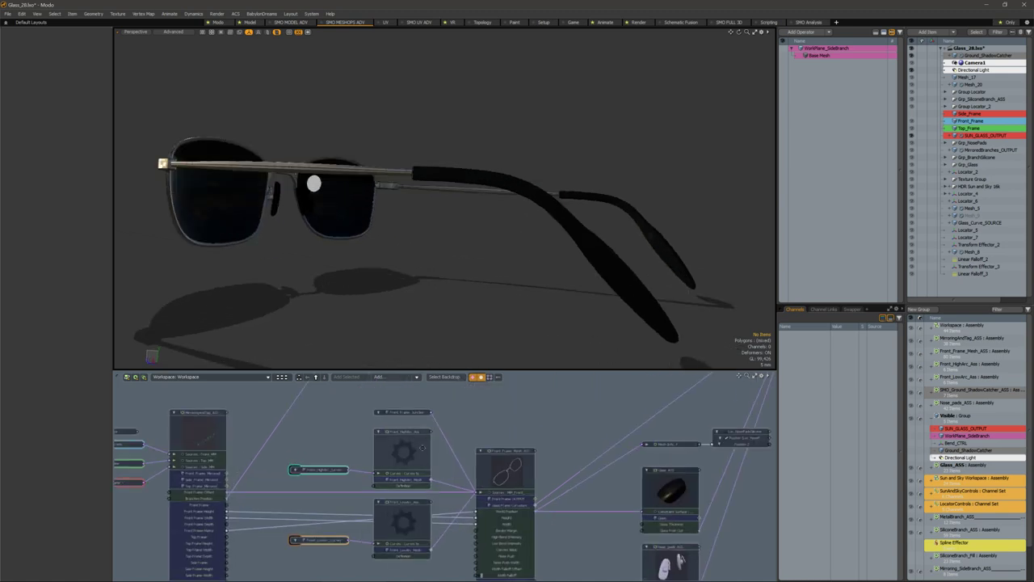
alt+drag(403, 383, 399, 488)
scroll(393, 479, up, 4)
double_click(388, 481)
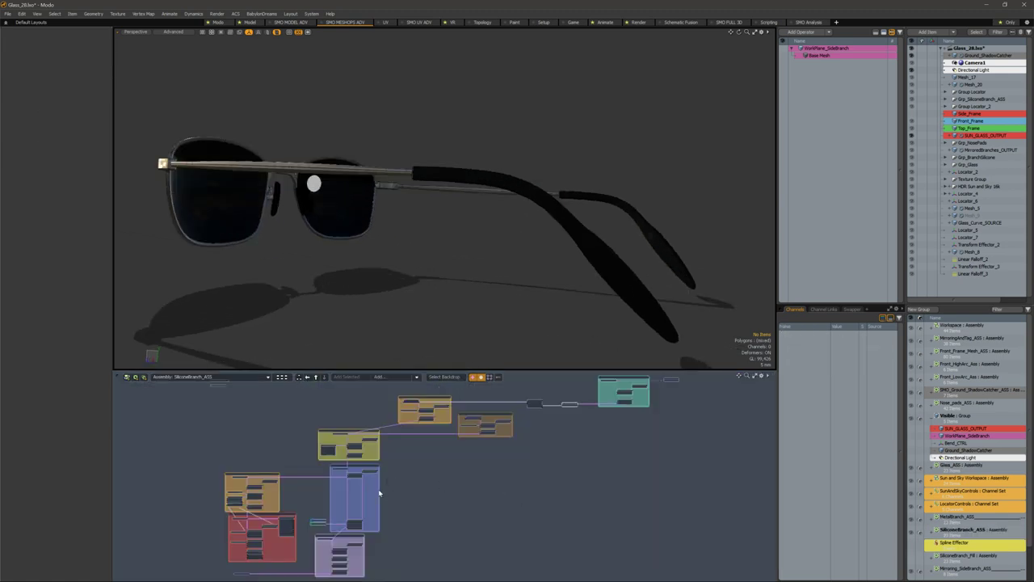
scroll(253, 511, up, 5)
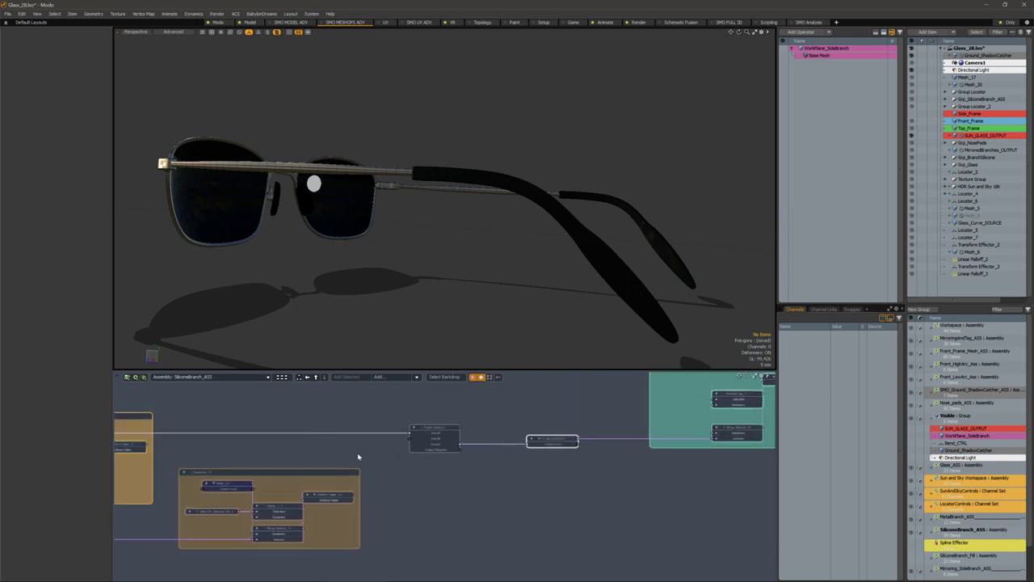
Switch to Marmoset Toolbag and examine the silicone temple tip behind the head's ear
click(573, 224)
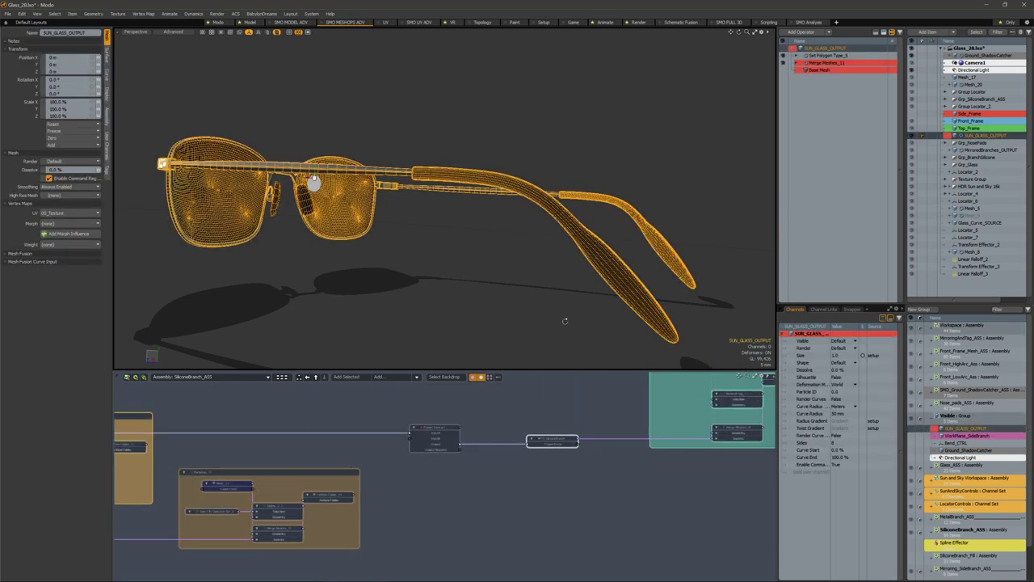
key(alt+Tab)
key(alt+Tab)
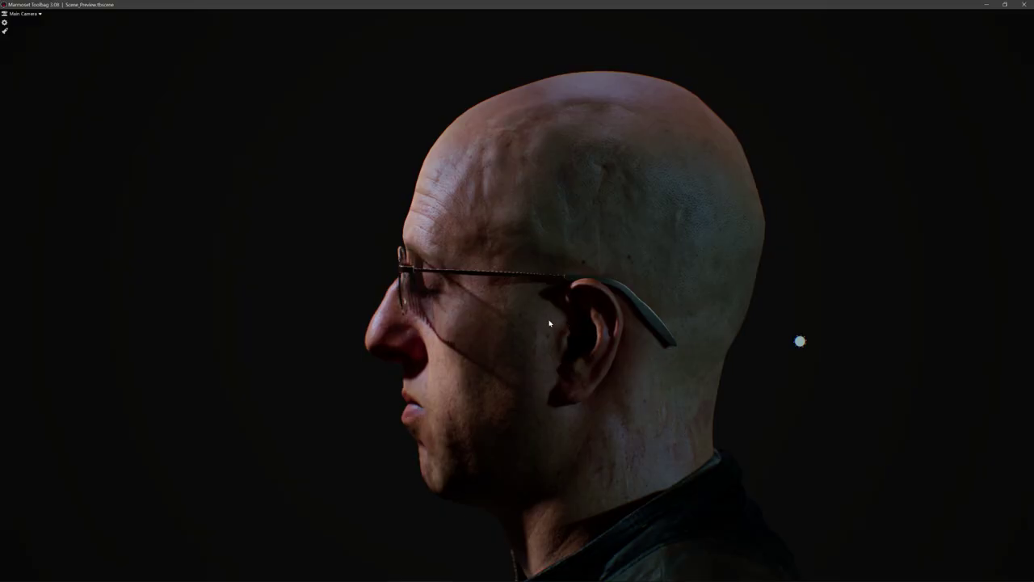
drag(552, 324, 549, 322)
scroll(637, 221, down, 1)
scroll(615, 293, up, 6)
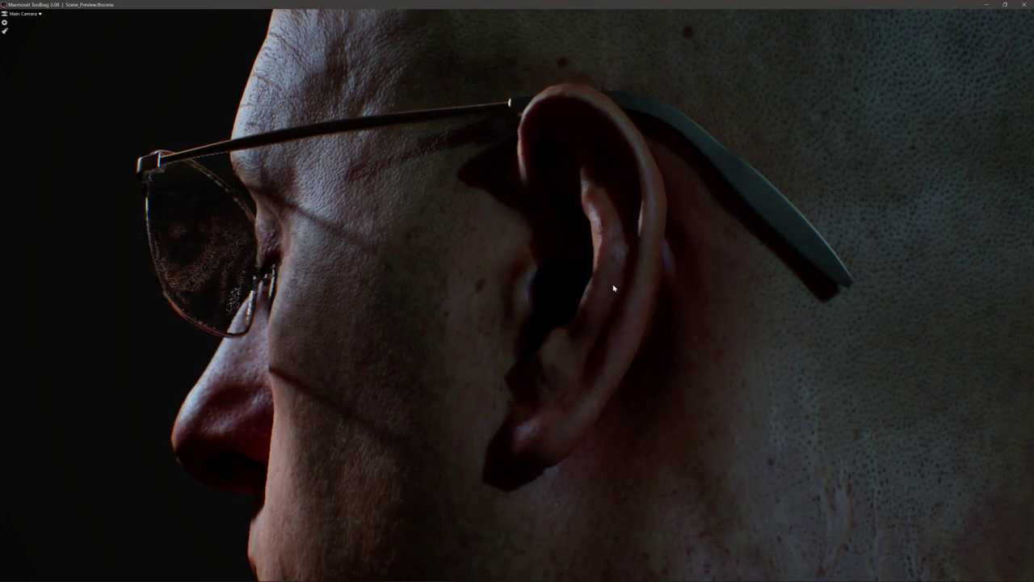
scroll(610, 275, down, 3)
drag(584, 338, 933, 381)
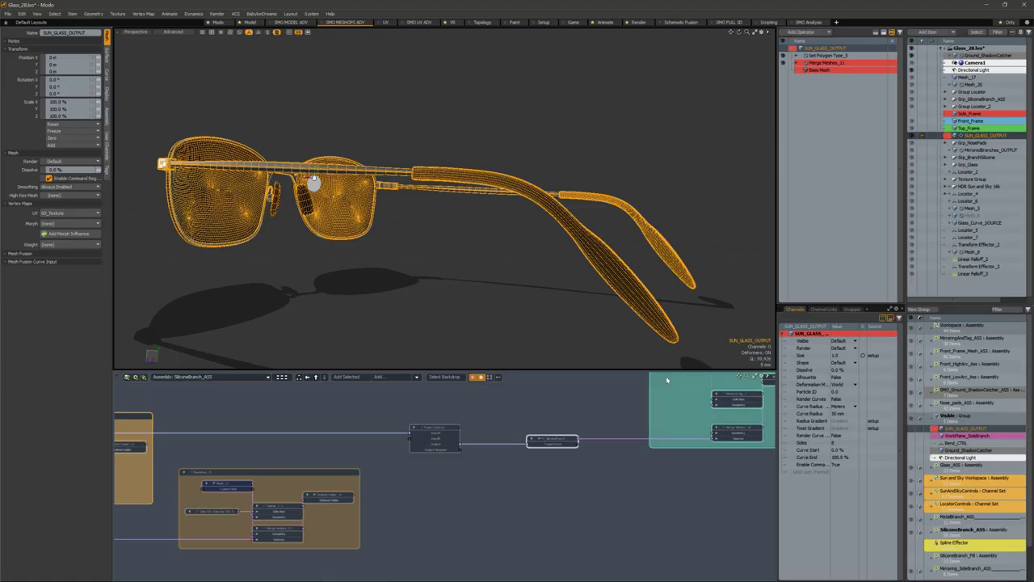
Connect the slot mesh node's output to the subtraction node to cut slots into the silicone temple tips
click(407, 362)
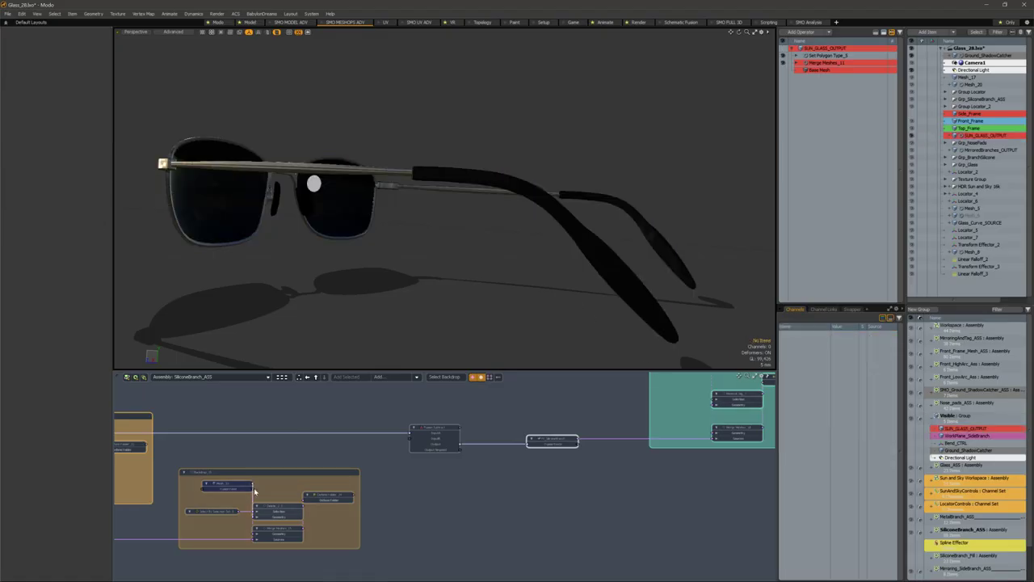
drag(252, 487, 418, 441)
Export the SUN_GLASS_OUTPUT mesh with Export MESHOP to FBX, overwriting Glass_28.fbx
click(612, 259)
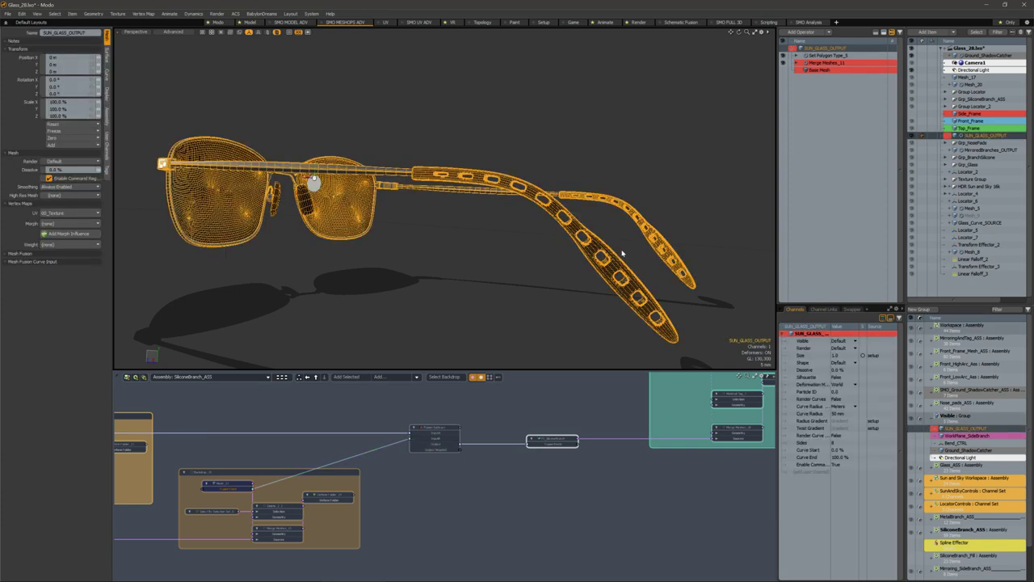
key(ctrl+space)
click(659, 247)
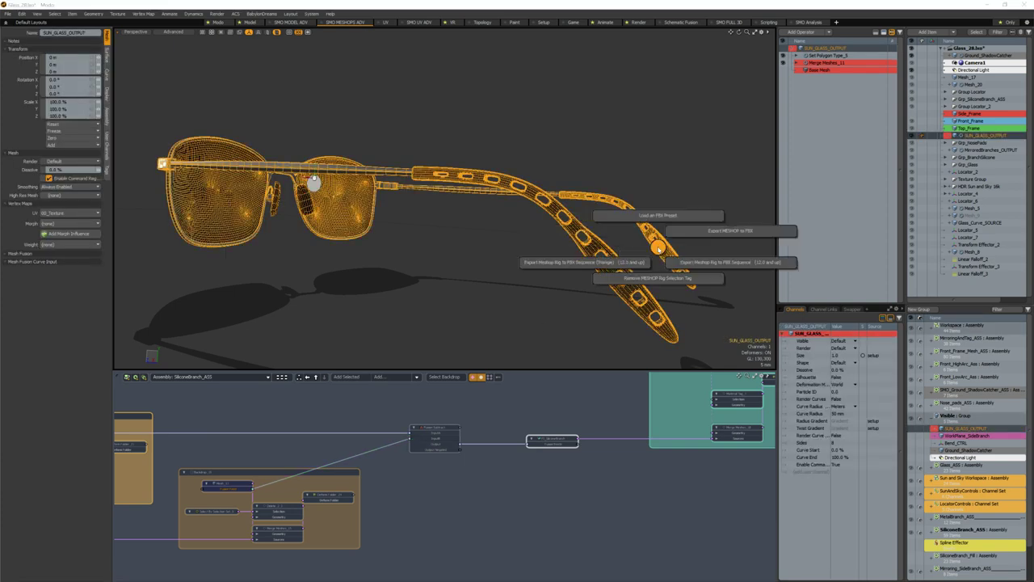
click(702, 233)
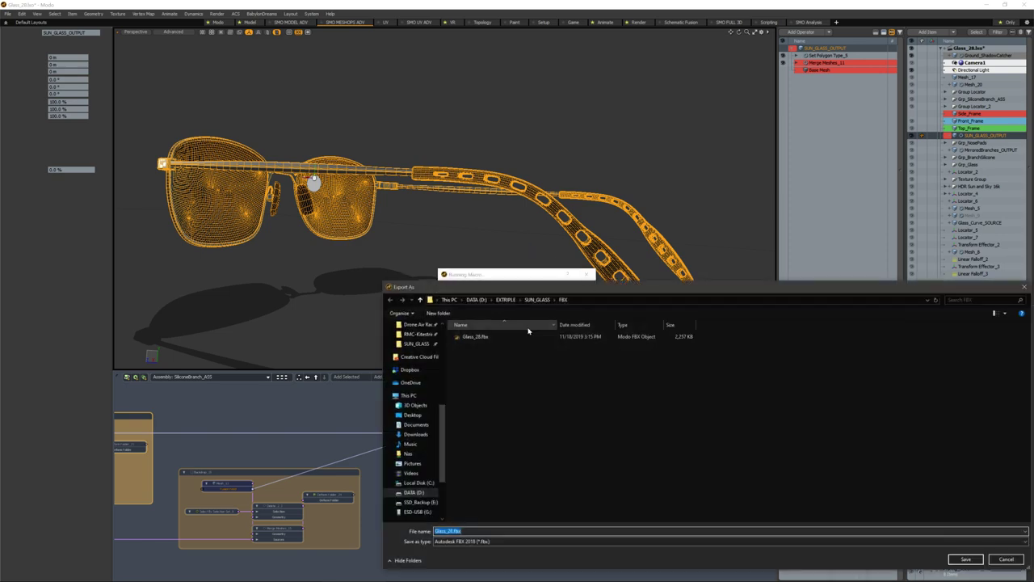
click(493, 338)
double_click(492, 338)
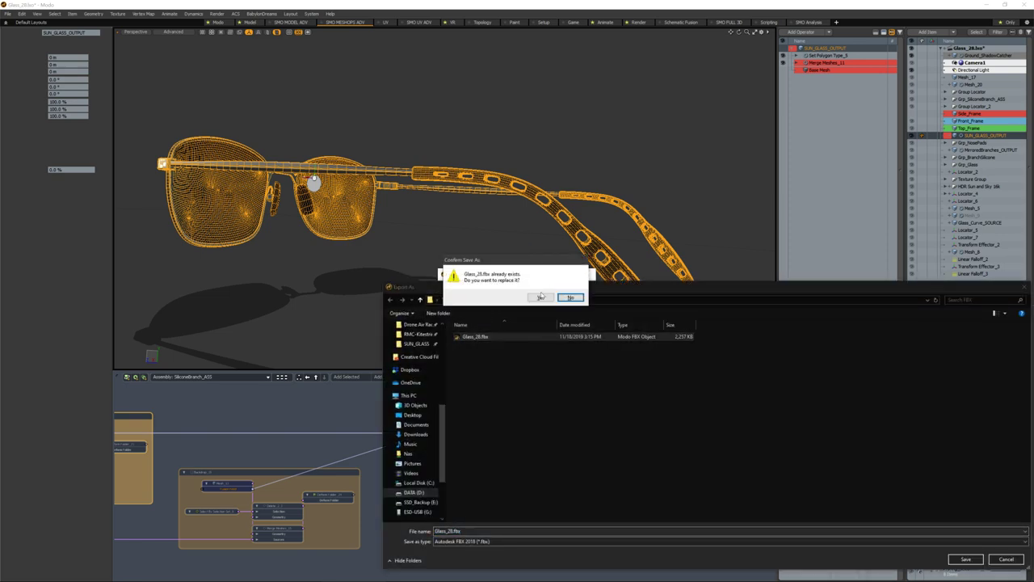
click(539, 300)
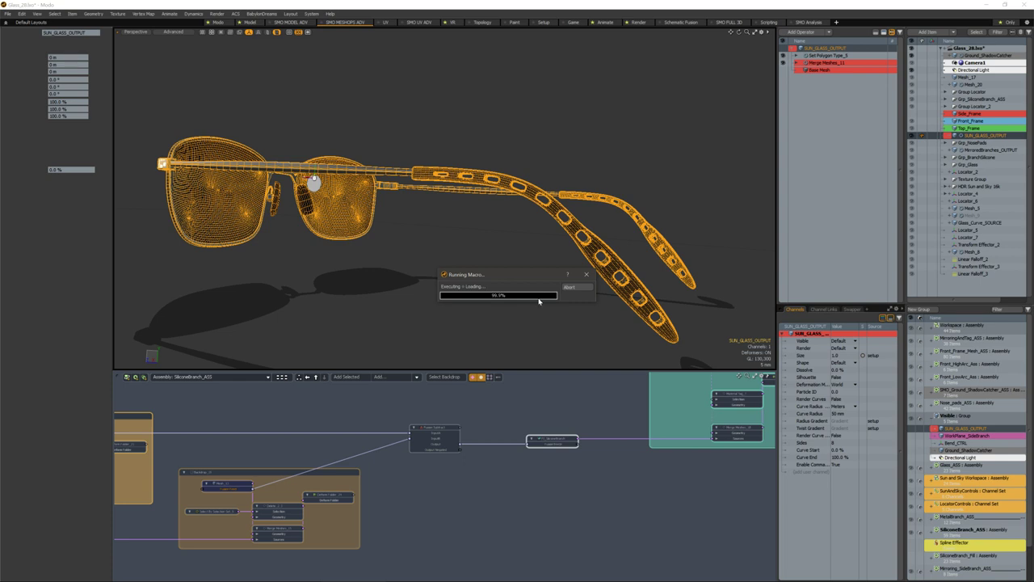
Switch to Marmoset Toolbag and inspect the slotted temple tips and the glasses' fit on the head
mouse_move(521, 579)
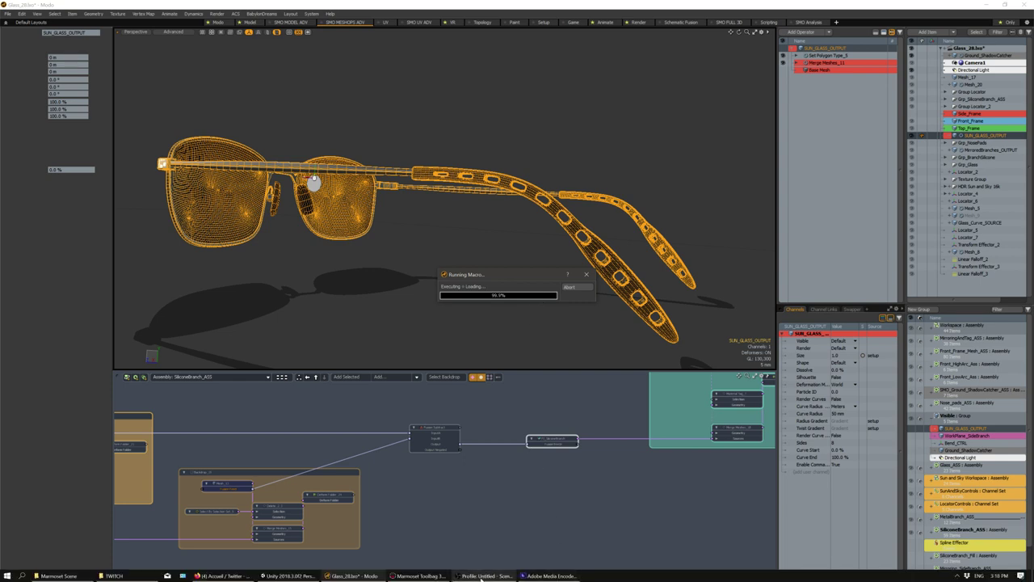
click(419, 576)
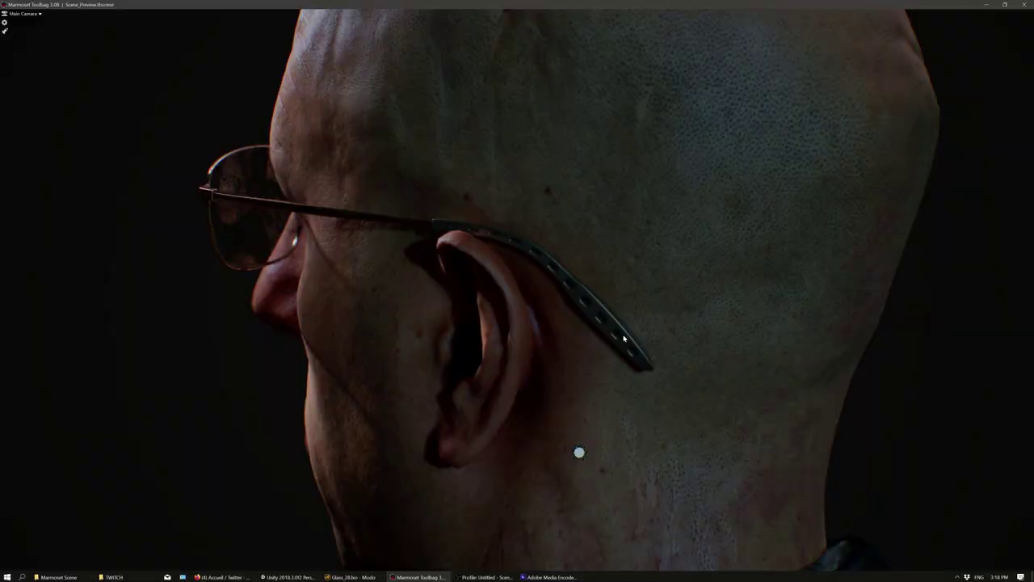
drag(505, 318, 444, 352)
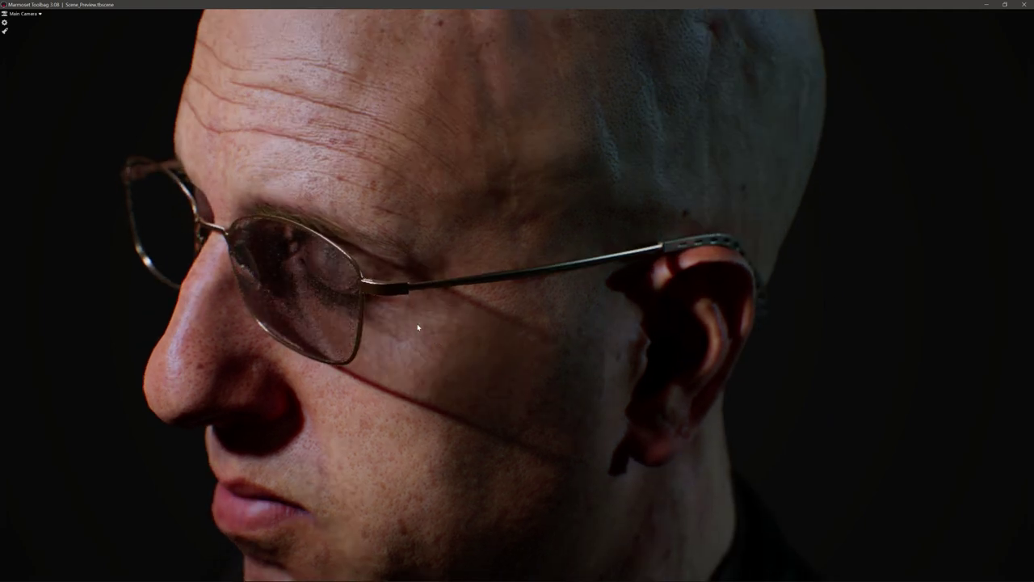
drag(374, 314, 499, 395)
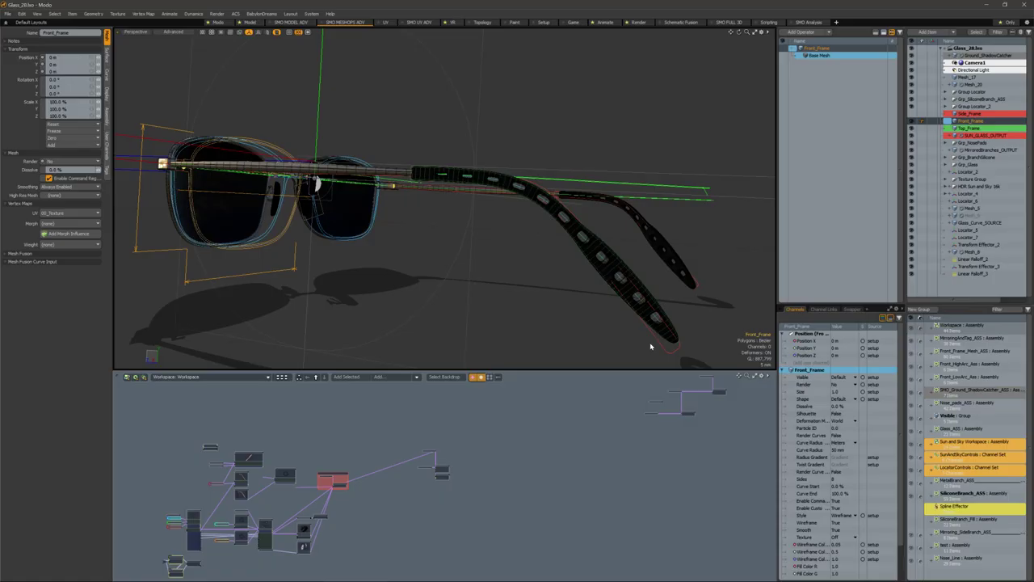
Select the Front_Frame_Mesh_ASS assembly in the schematic overview and display its assembly channels
alt+drag(335, 295, 414, 307)
scroll(277, 471, up, 5)
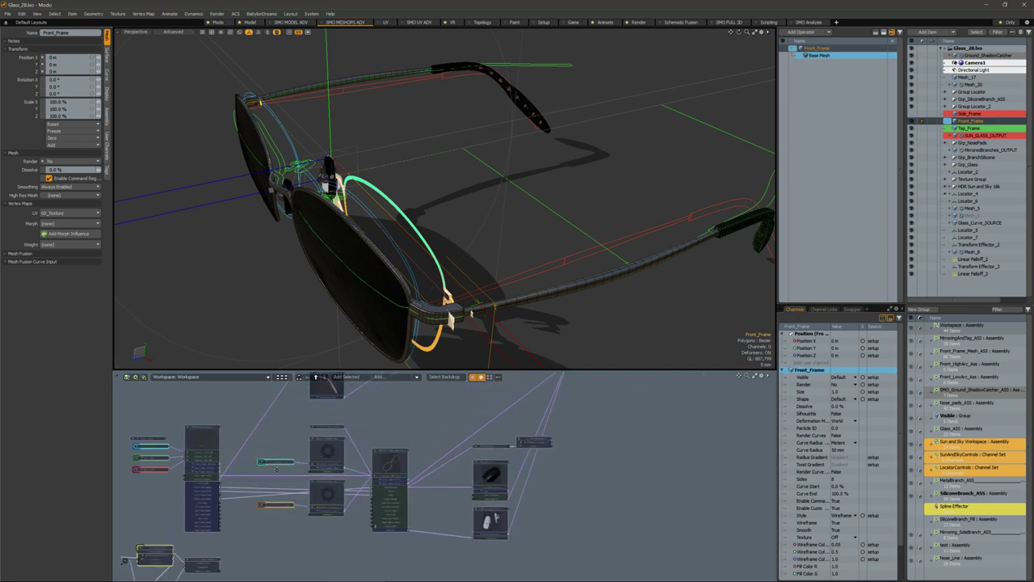
double_click(393, 464)
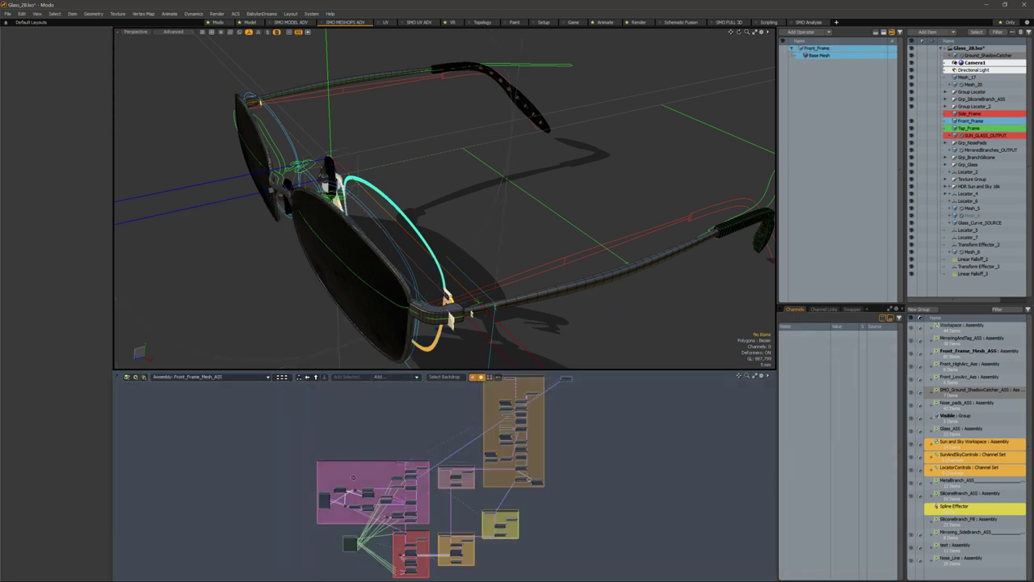
click(316, 378)
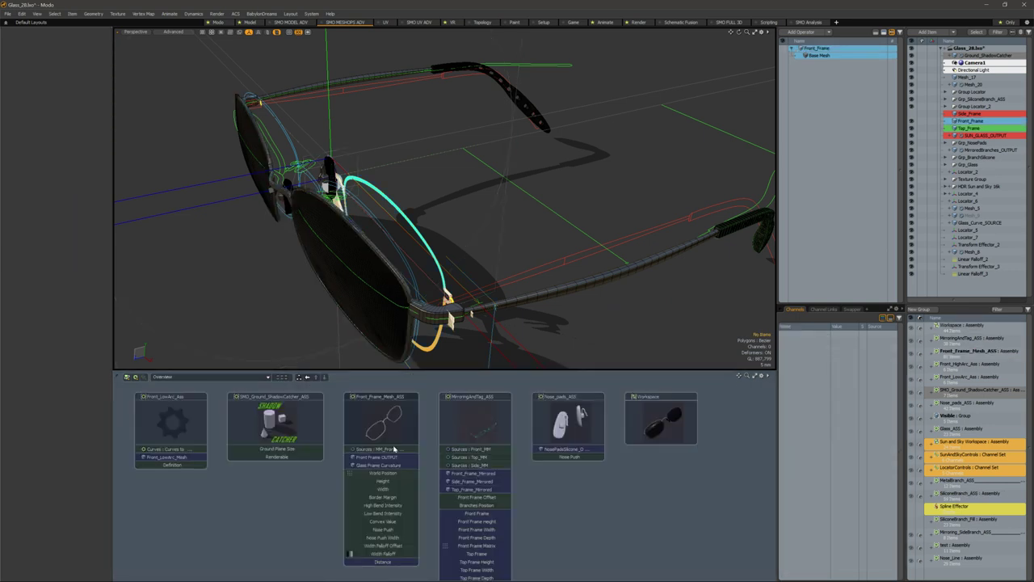
click(395, 449)
click(107, 75)
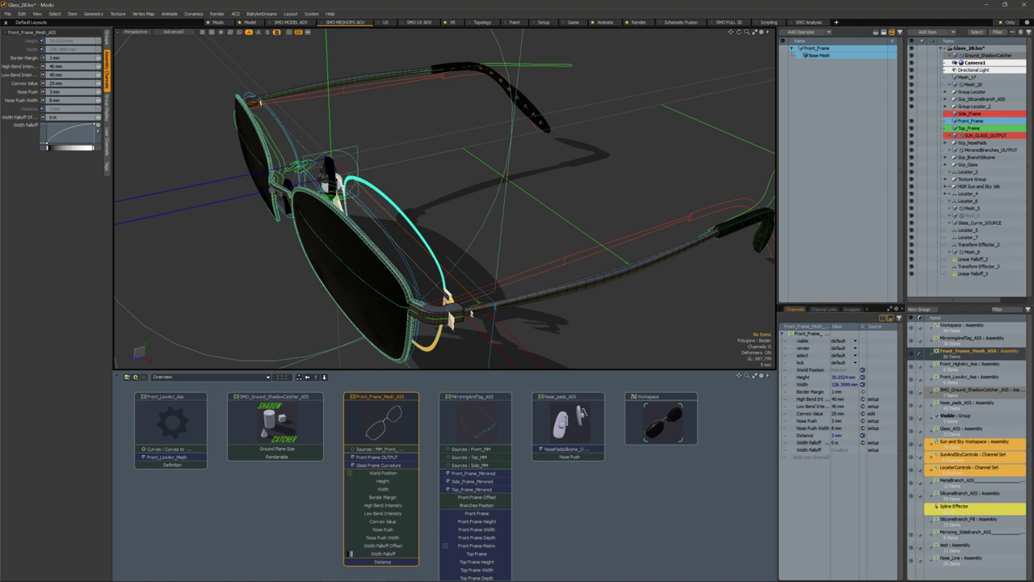
Set the front frame assembly's Nose Push Width to 10 mm
alt+drag(358, 194, 274, 67)
mouse_move(606, 214)
alt+mouse_down()
mouse_move(530, 165)
mouse_move(389, 290)
mouse_move(395, 216)
mouse_move(537, 268)
mouse_move(331, 219)
mouse_move(347, 205)
alt+mouse_up()
click(55, 100)
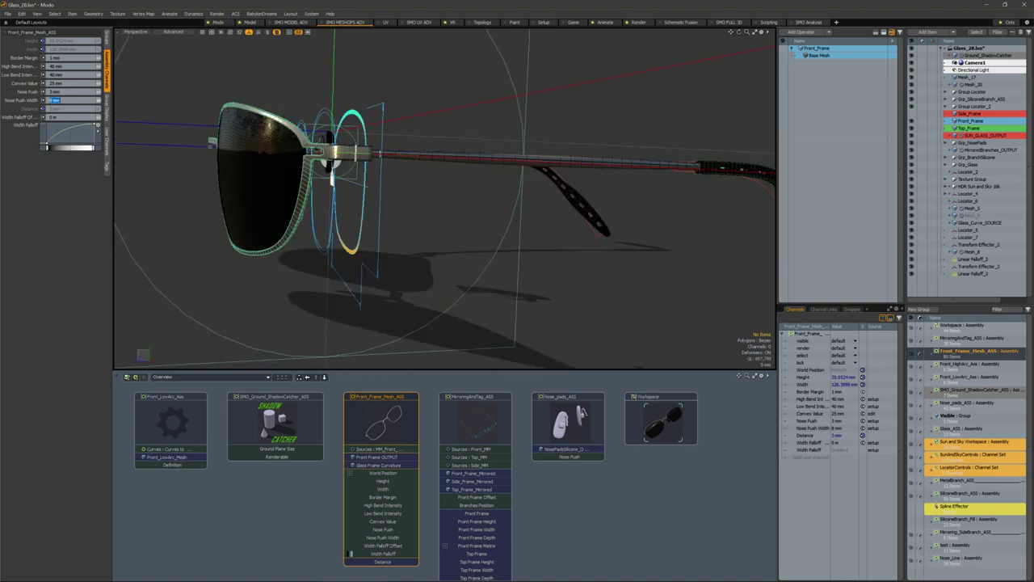
text(20)
key(Return)
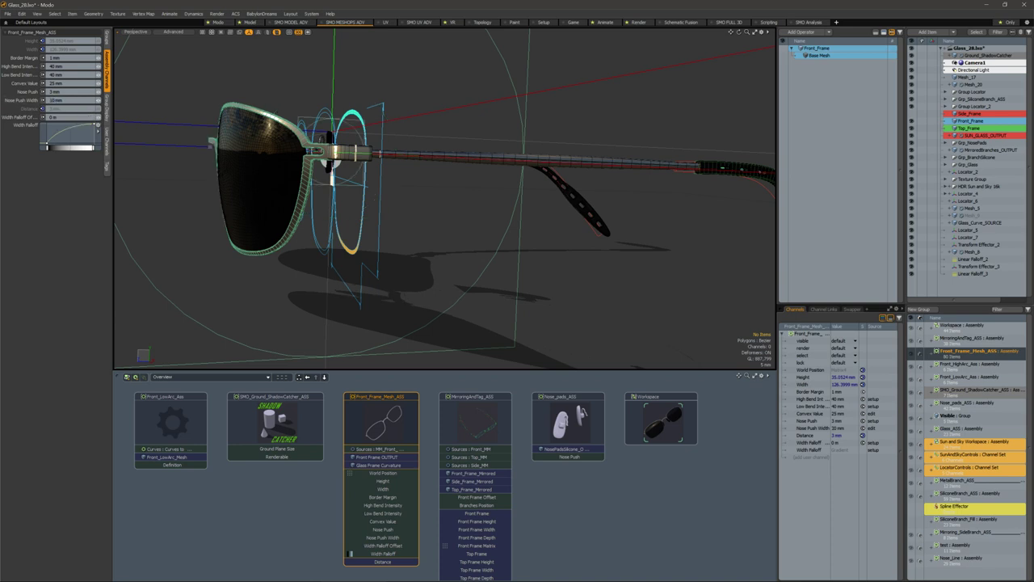
Set the front frame's High Bend Intensity and Low Bend Intensity to 20 mm each
click(66, 92)
double_click(52, 92)
click(55, 83)
click(53, 67)
double_click(53, 66)
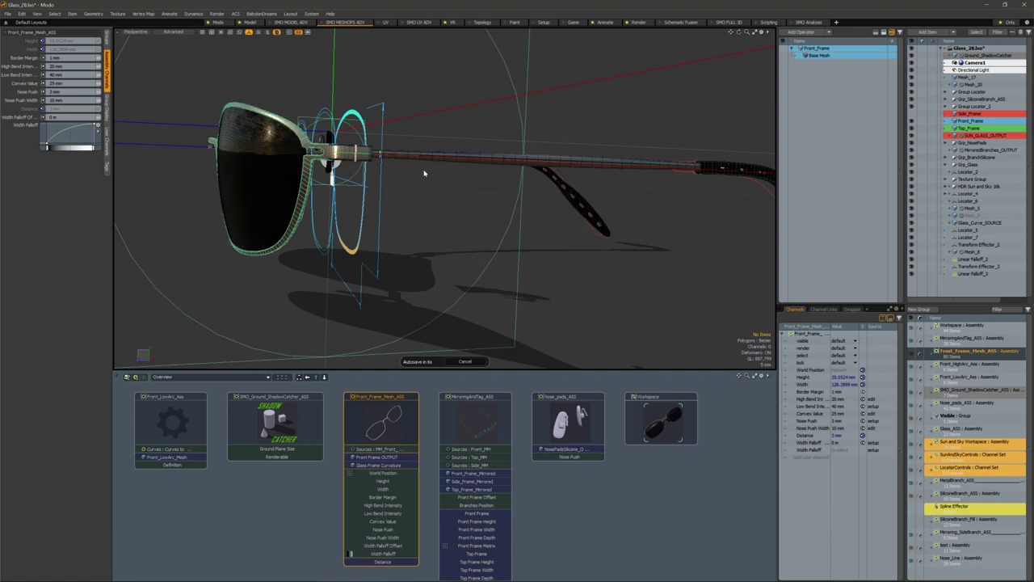
Select the reshaped SUN_GLASS_OUTPUT mesh and export it to FBX over the existing Glass_28.fbx
alt+drag(421, 224, 501, 189)
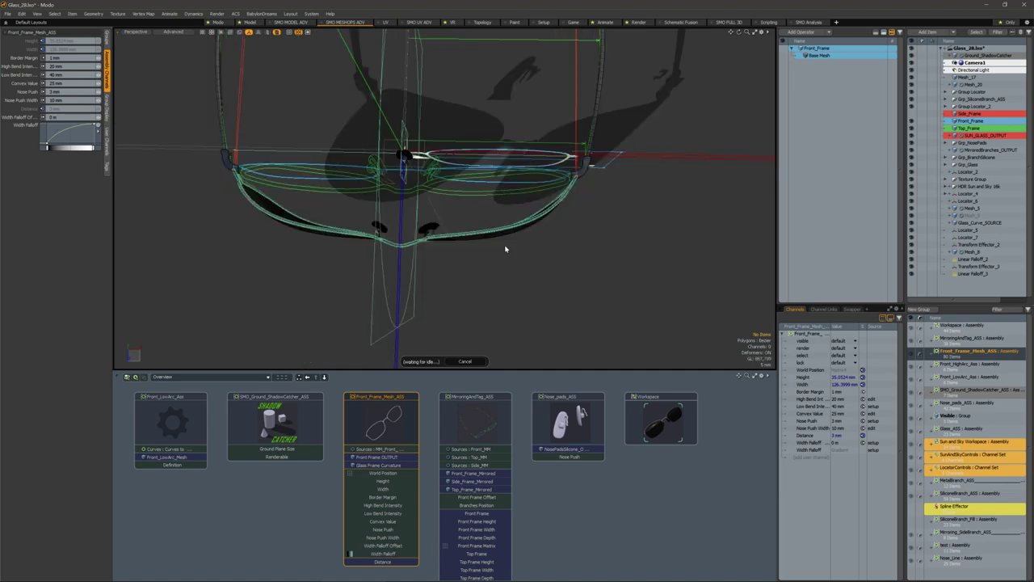
click(594, 132)
alt+drag(418, 179, 436, 125)
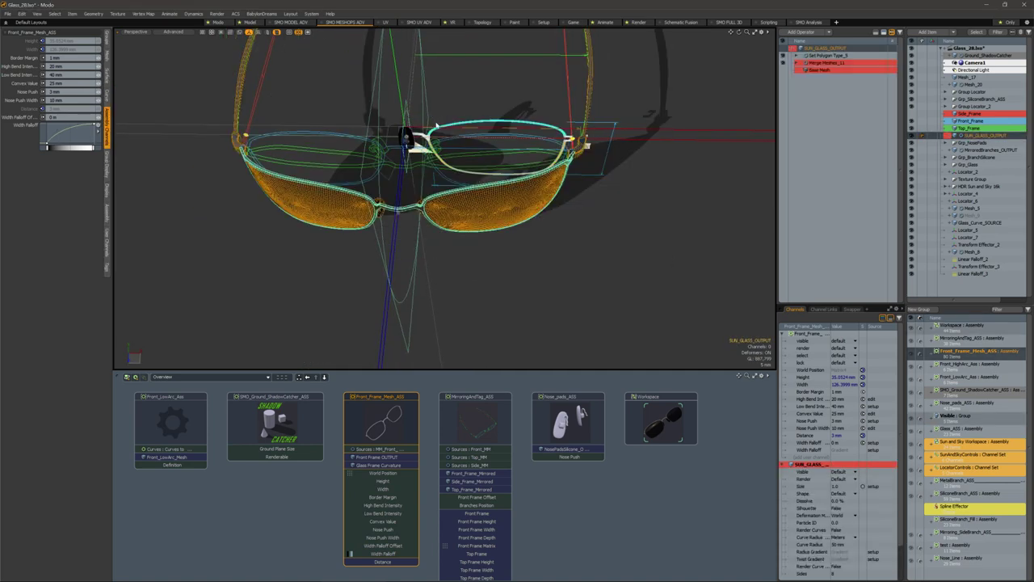
key(ctrl+space)
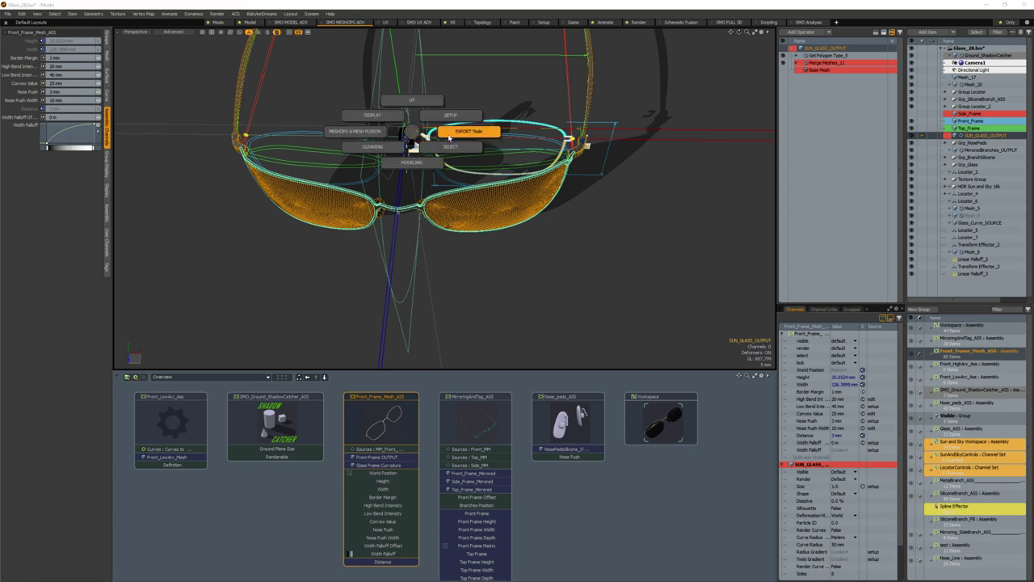
click(453, 134)
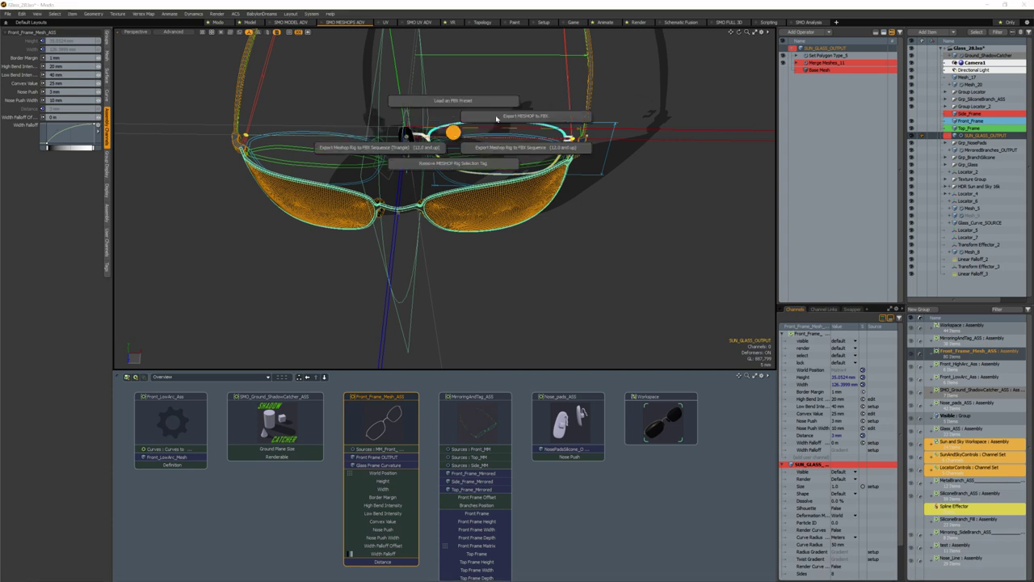
click(497, 119)
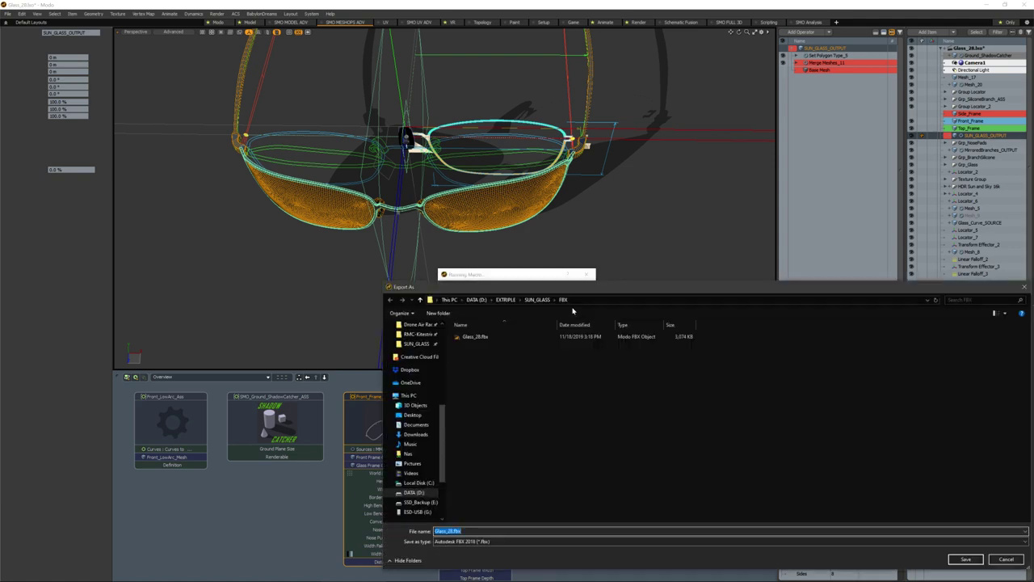
double_click(481, 338)
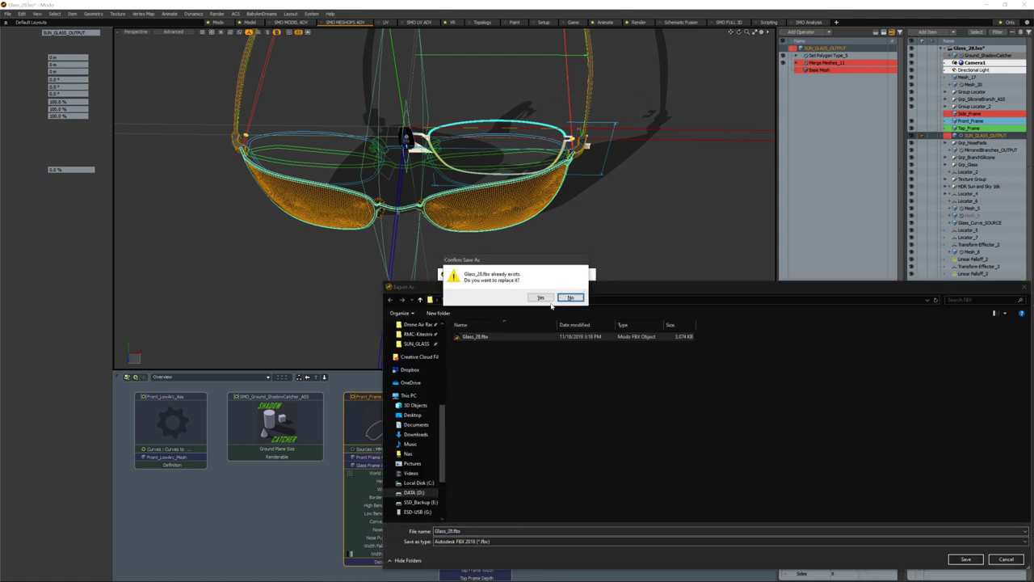
click(550, 299)
Switch to Marmoset Toolbag, inspect the reshaped front frame on the head and select the glasses
mouse_move(582, 577)
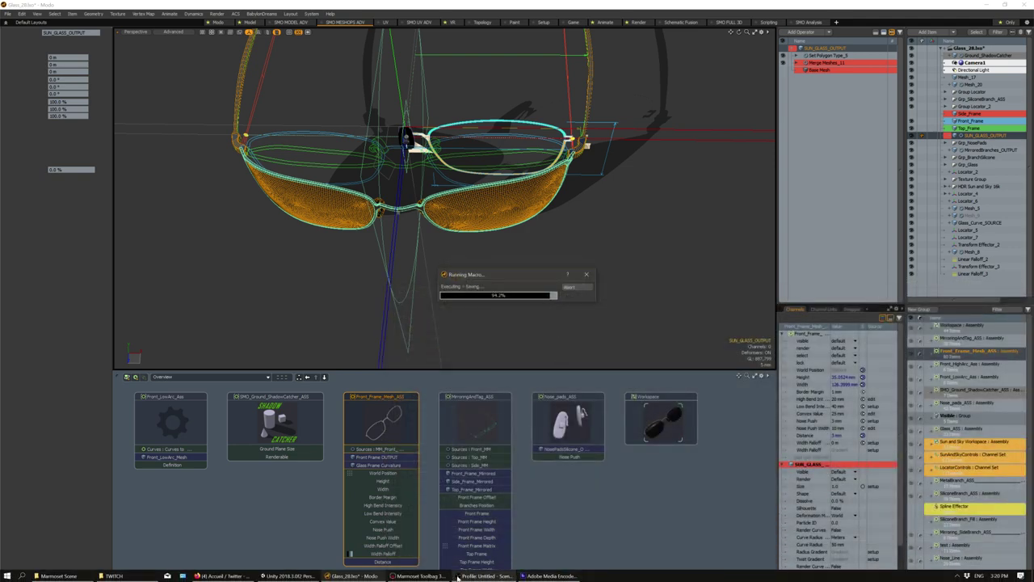
mouse_move(435, 577)
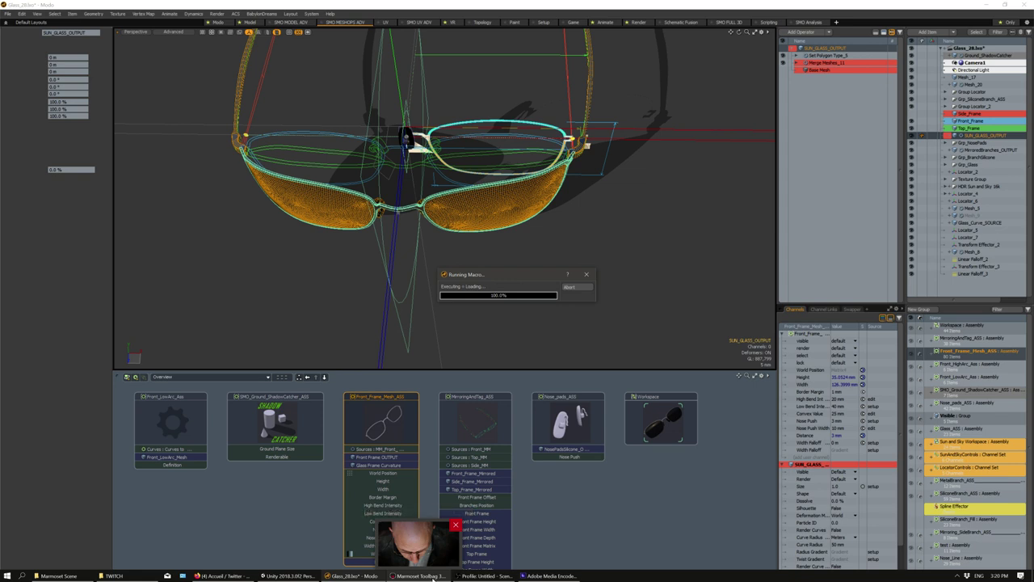
click(421, 577)
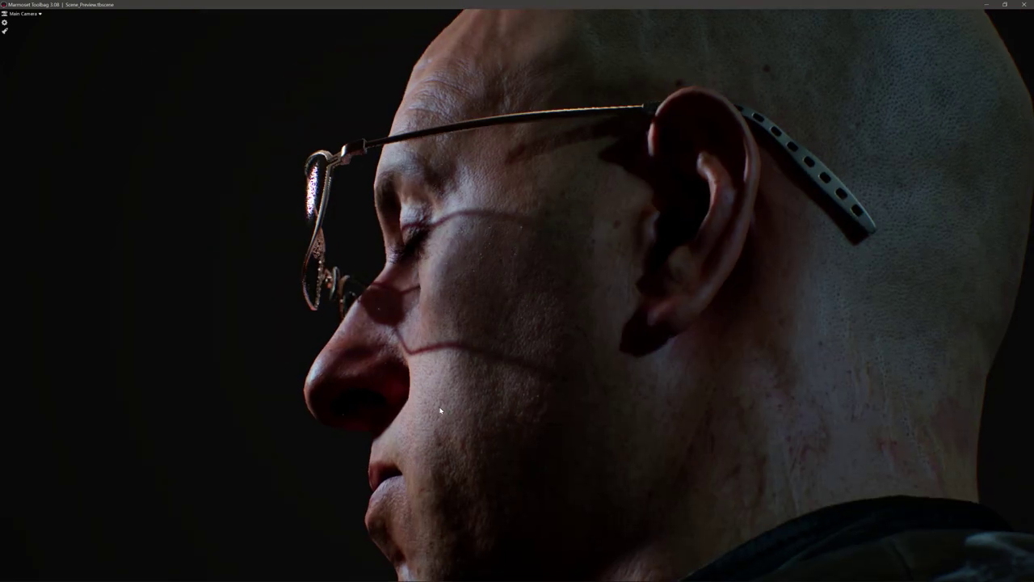
drag(440, 411, 349, 181)
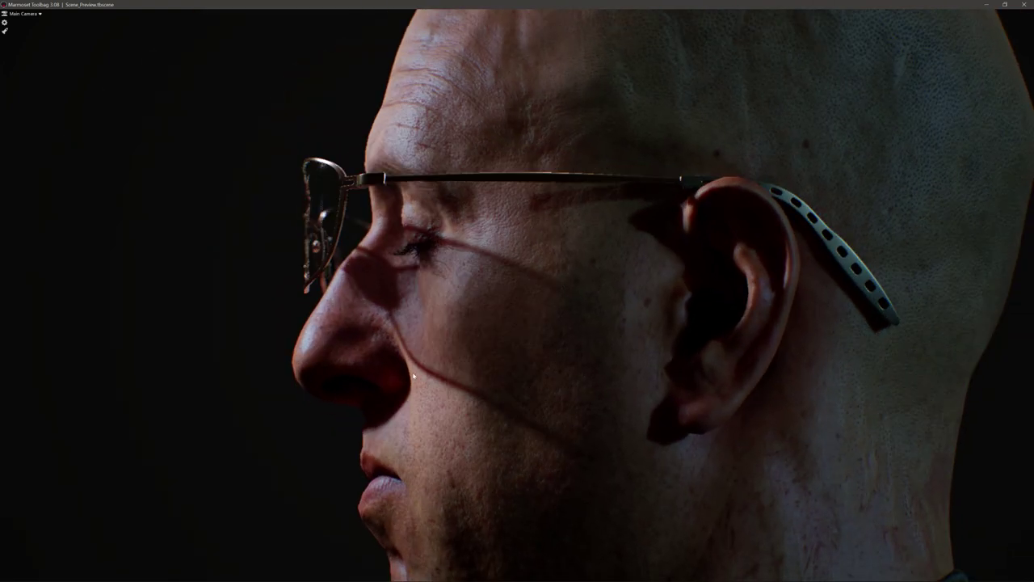
click(349, 181)
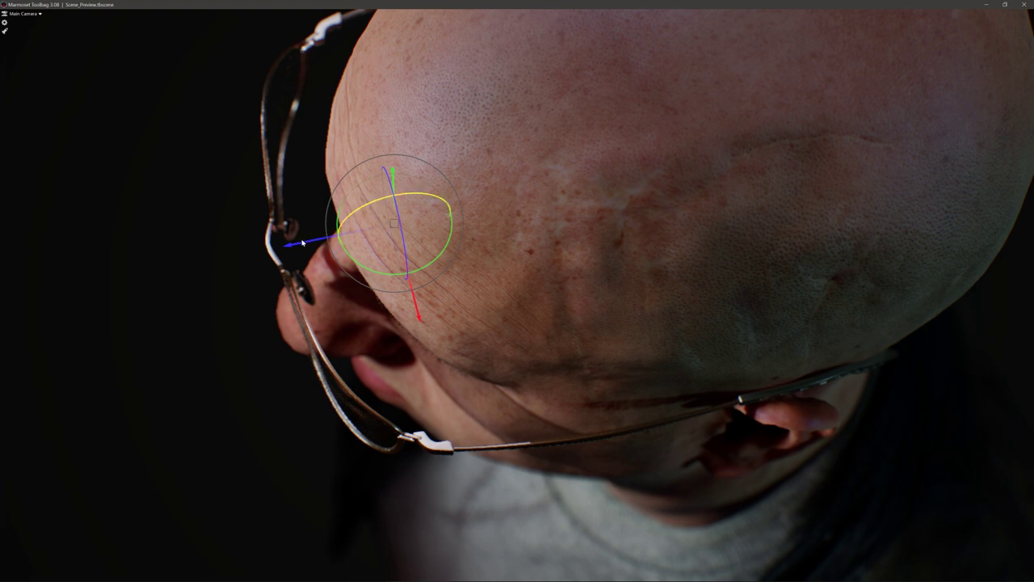
Move the glasses back along their depth axis until the bridge rests on the nose, and deselect them
drag(306, 240, 348, 234)
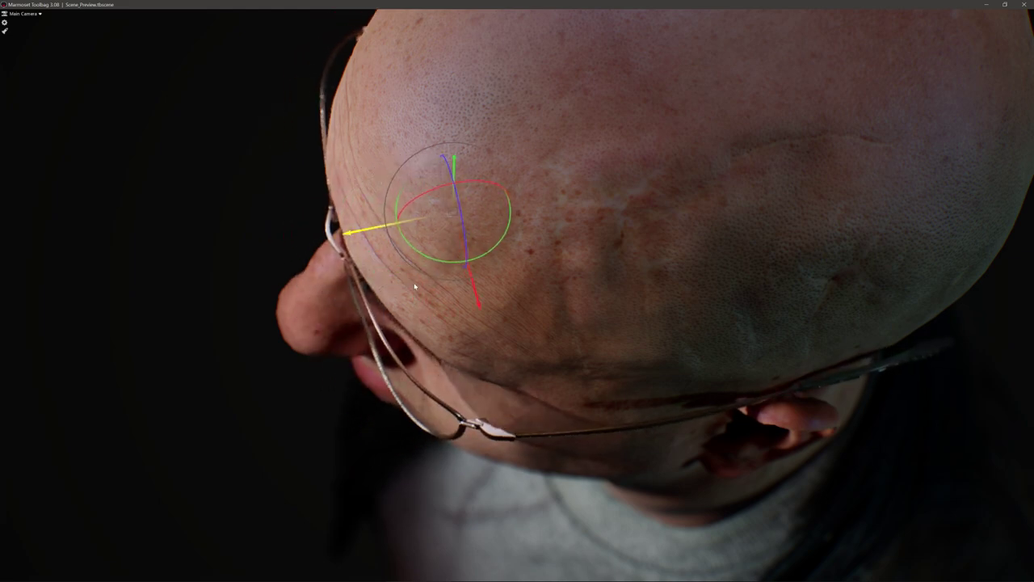
drag(415, 286, 568, 226)
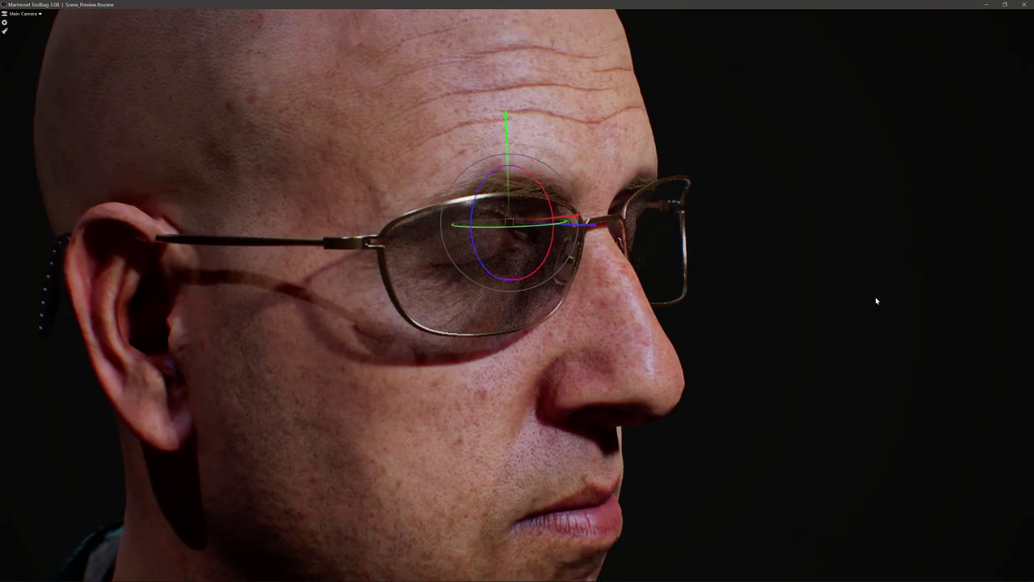
click(875, 299)
Inspect the glasses' fit from the side, the front and behind the head, checking the branch tips behind the ears
drag(594, 273, 707, 269)
scroll(669, 201, down, 5)
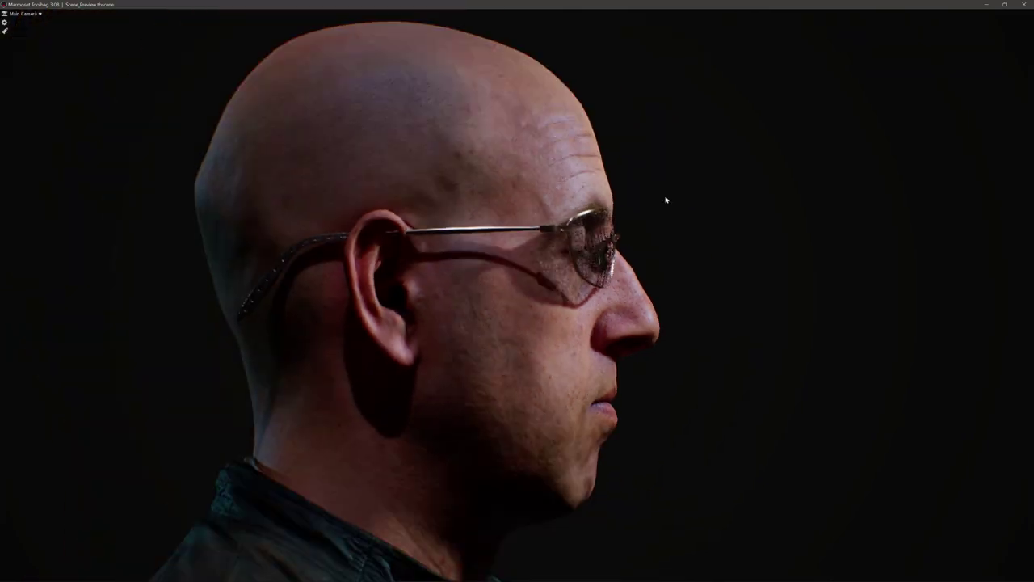
drag(636, 239, 504, 242)
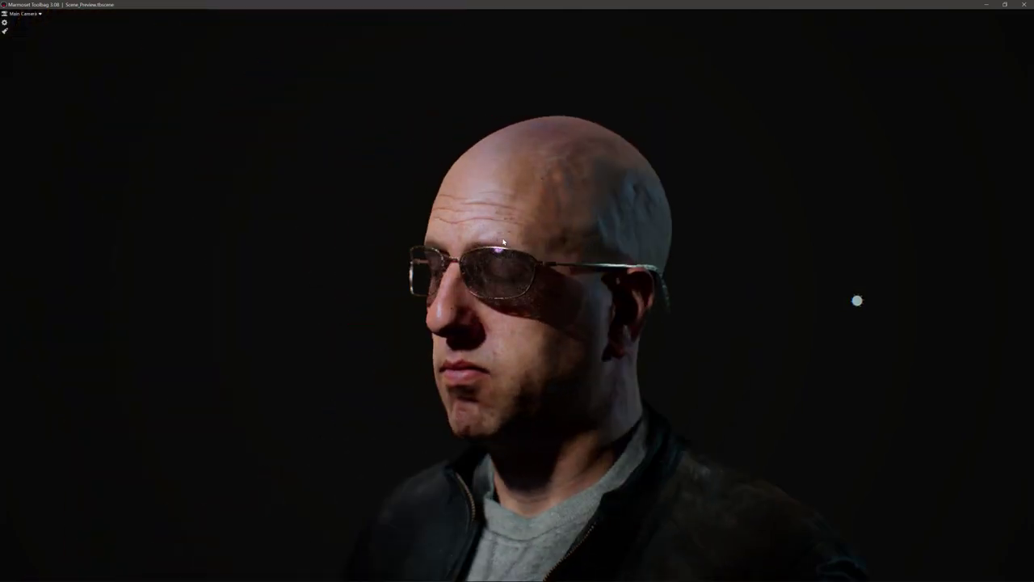
scroll(682, 245, down, 2)
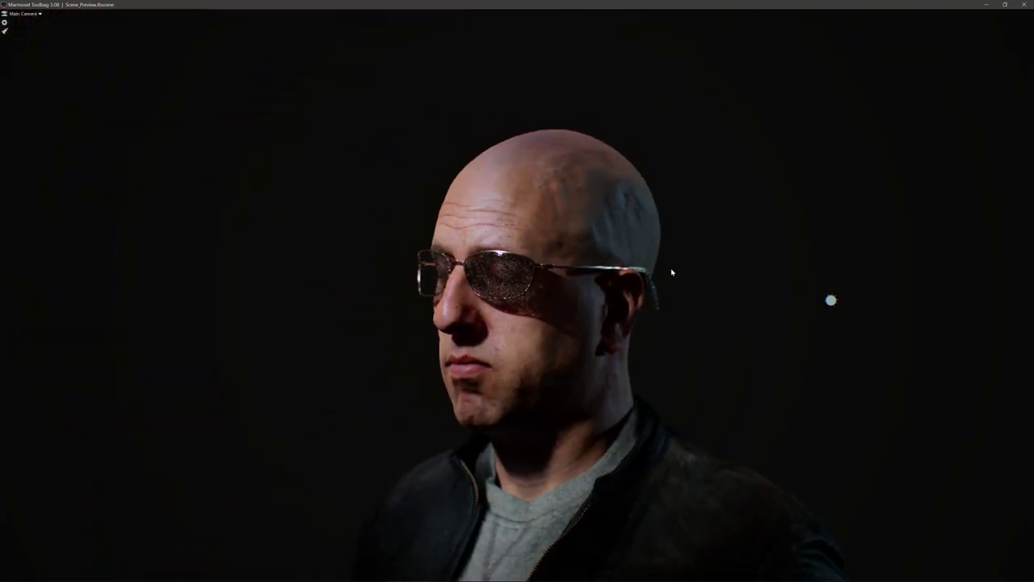
scroll(669, 283, up, 6)
drag(635, 287, 515, 296)
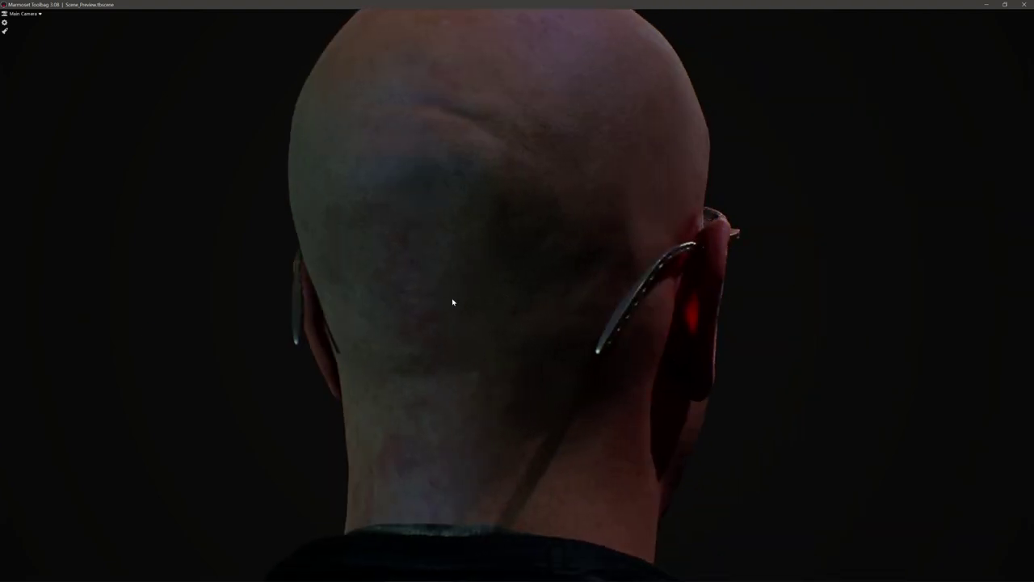
drag(452, 299, 363, 296)
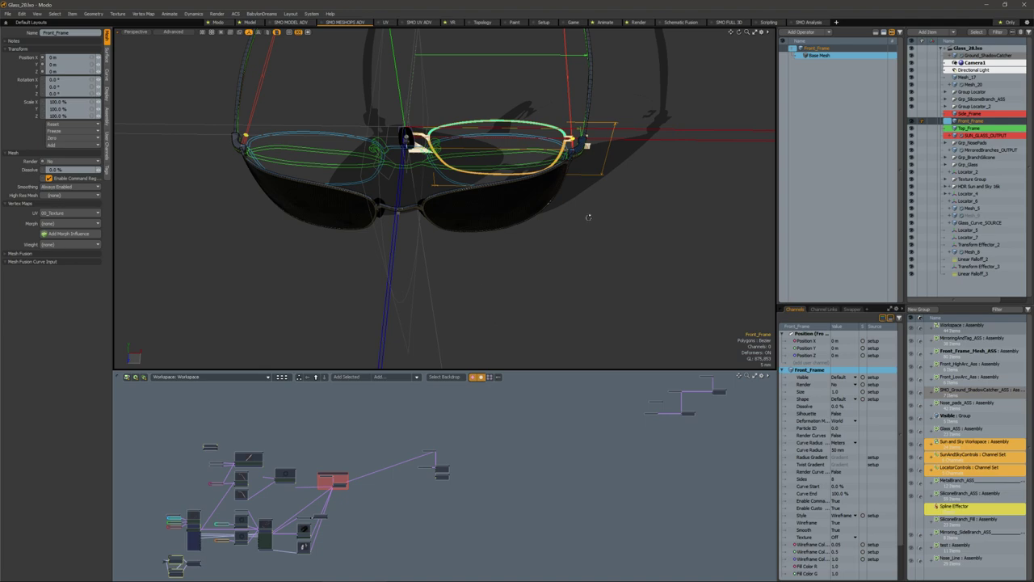
Switch to Modo and select the WorkPlane_SideBranch mesh from the Visible group
alt+drag(588, 217, 445, 248)
click(595, 274)
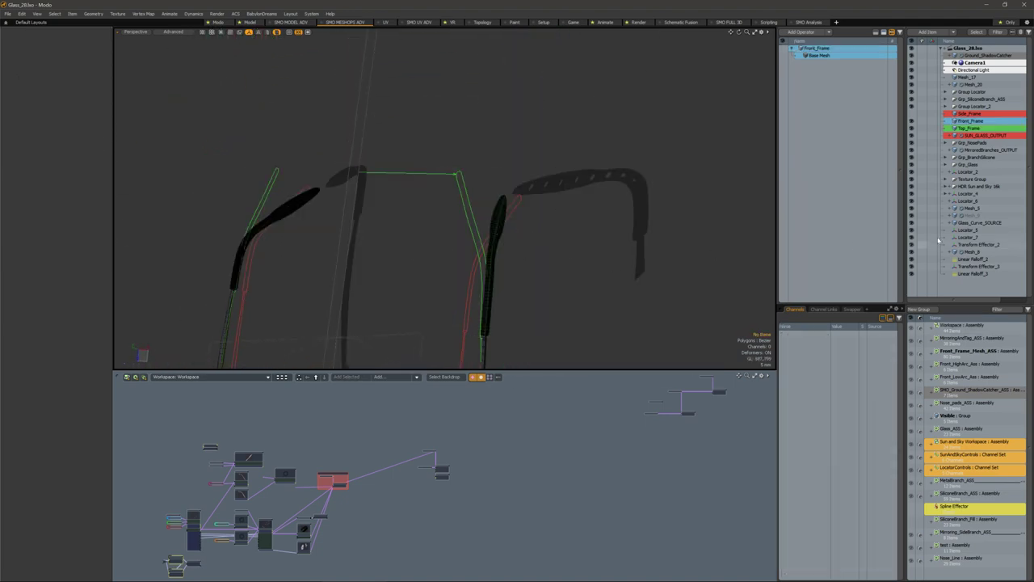
click(934, 416)
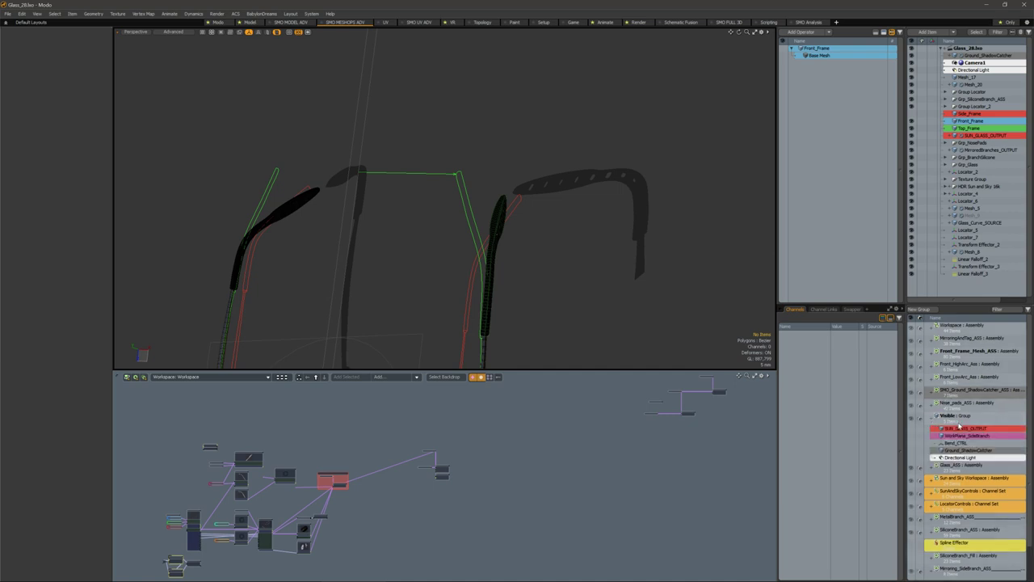
click(961, 435)
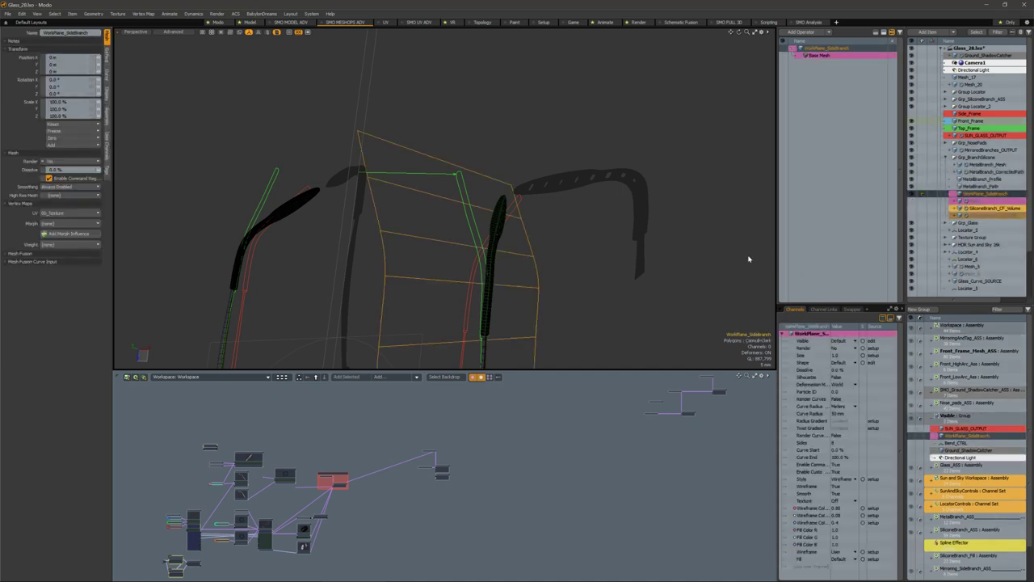
alt+drag(749, 258, 498, 227)
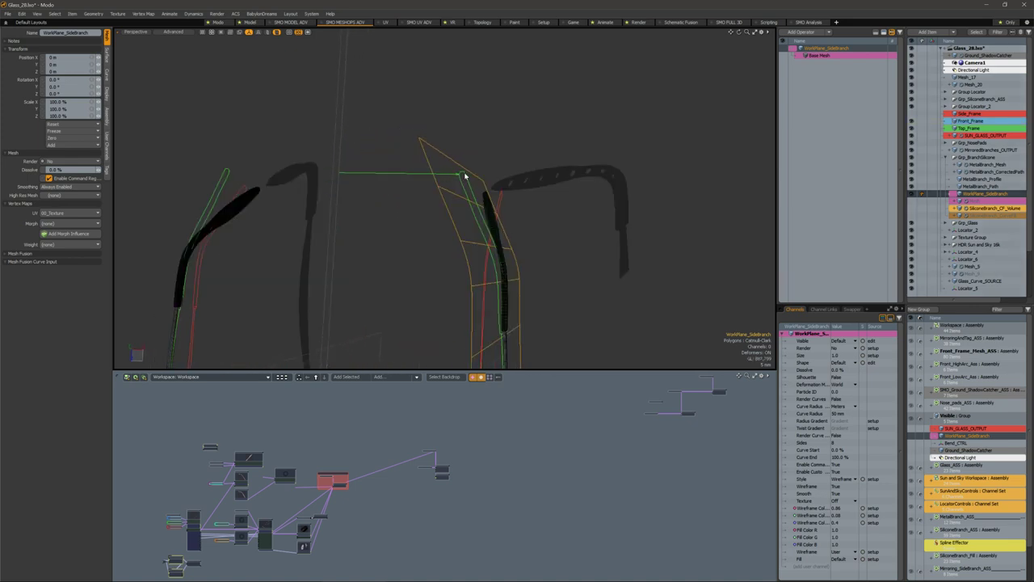
Move two edges at the rear end of WorkPlane_SideBranch inward toward the head, and deselect the mesh
key(3)
key(2)
shift+click(467, 197)
mouse_move(541, 202)
alt+mouse_down()
mouse_move(549, 160)
mouse_move(552, 196)
alt+mouse_up()
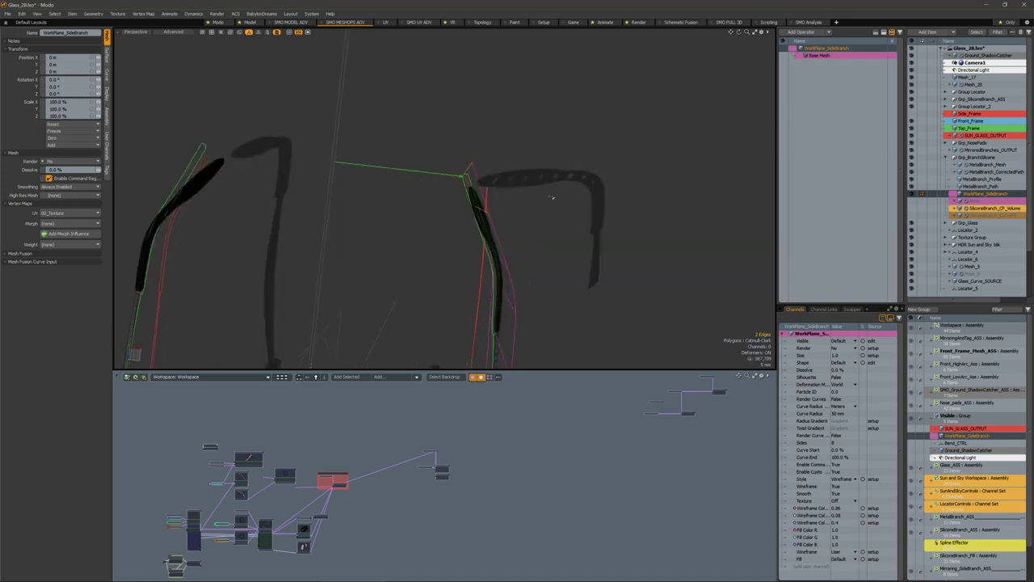
key(w)
drag(472, 186, 457, 186)
key(ctrl+z)
alt+drag(542, 224, 499, 230)
key(Escape)
key(Escape)
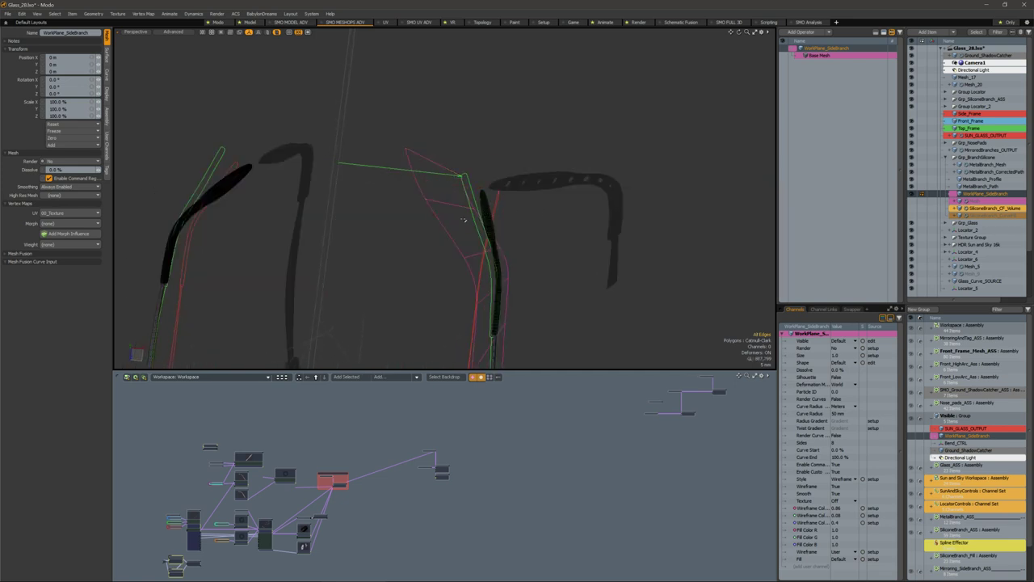
click(534, 218)
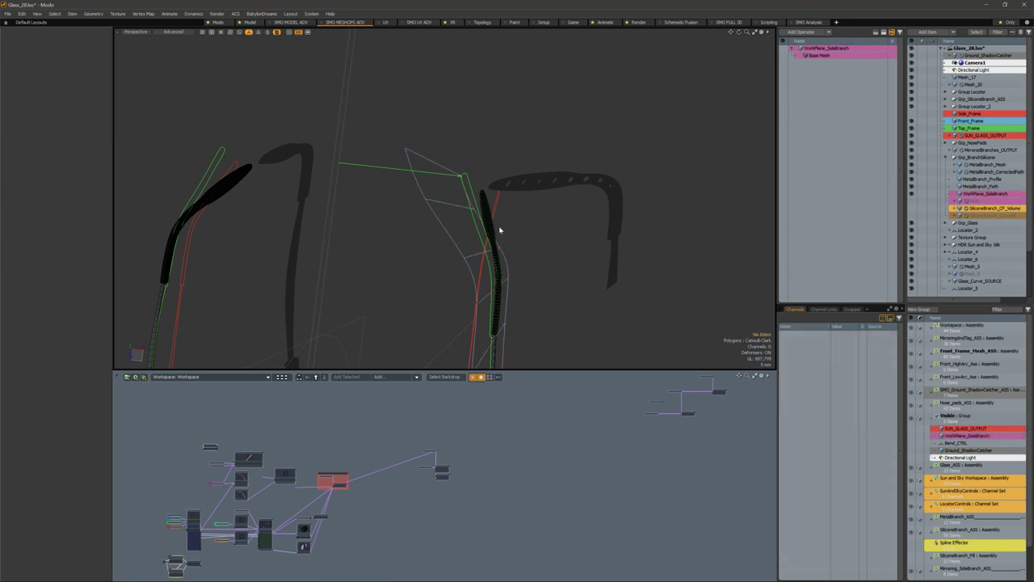
Open the SiliconeBranch_ASS assembly in the schematic and select its CURVE_TargetCurve mesh
alt+drag(478, 303, 465, 307)
scroll(317, 498, up, 3)
alt+drag(317, 498, 408, 413)
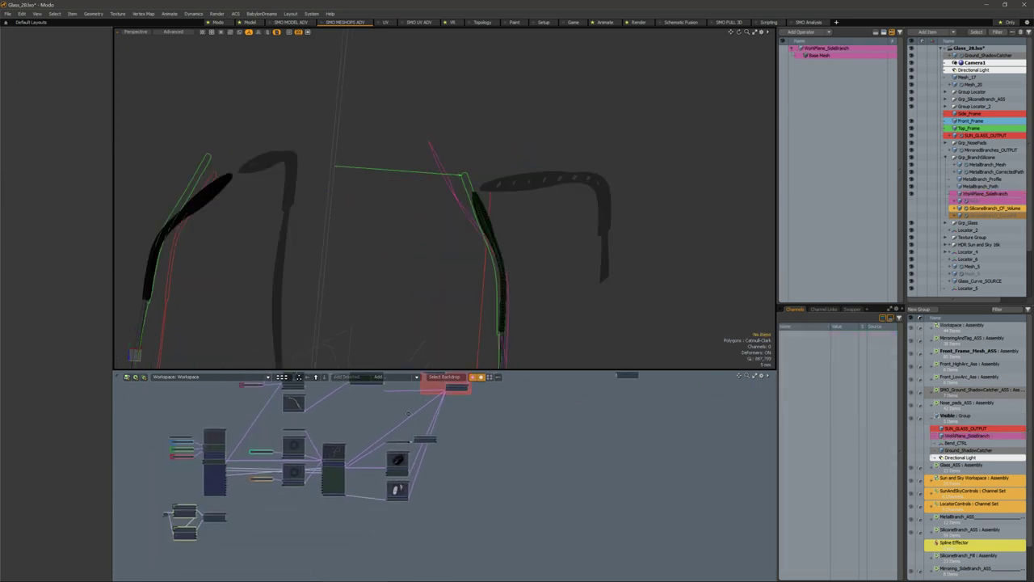
scroll(323, 436, up, 5)
click(320, 447)
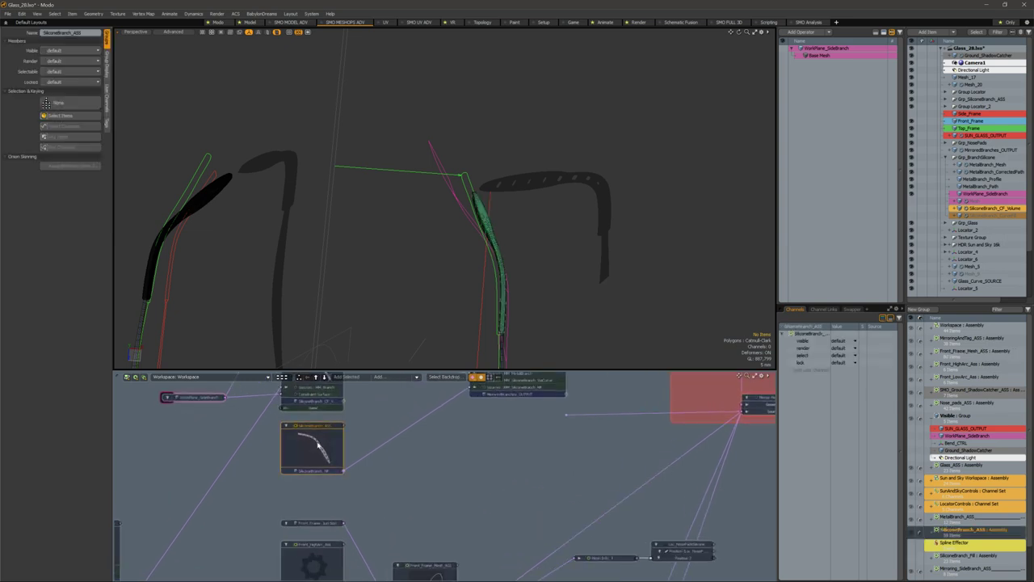
double_click(319, 447)
scroll(452, 449, up, 5)
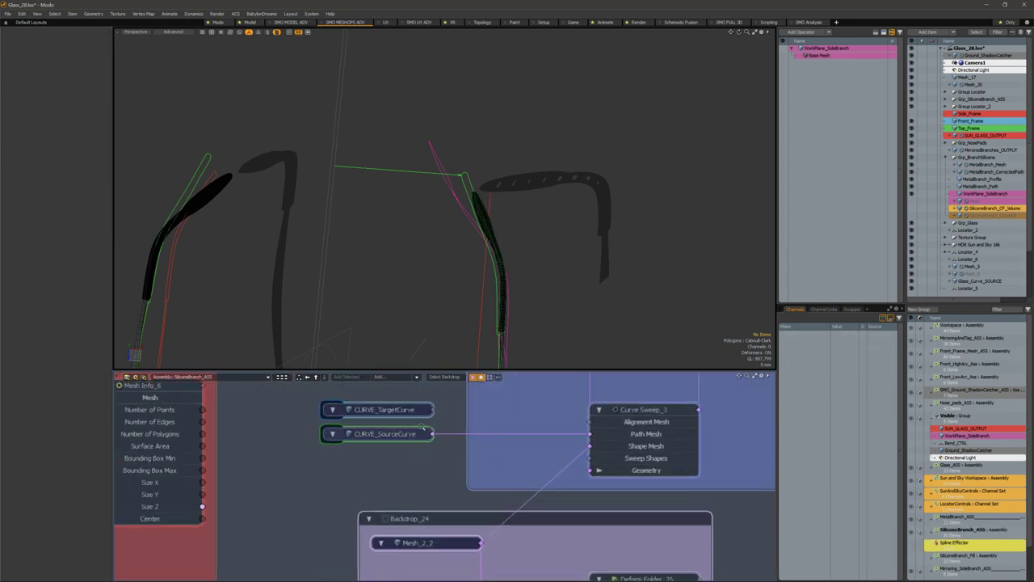
scroll(423, 427, up, 1)
drag(378, 458, 349, 454)
drag(392, 427, 416, 396)
Select the four vertices at the tip of CURVE_TargetCurve and rotate them inward toward the head
scroll(524, 231, down, 3)
alt+drag(525, 230, 473, 205)
scroll(459, 230, up, 2)
key(1)
right_drag(469, 199, 436, 253)
mouse_move(412, 190)
right_down()
mouse_move(384, 194)
mouse_move(435, 232)
right_up()
key(w)
key(e)
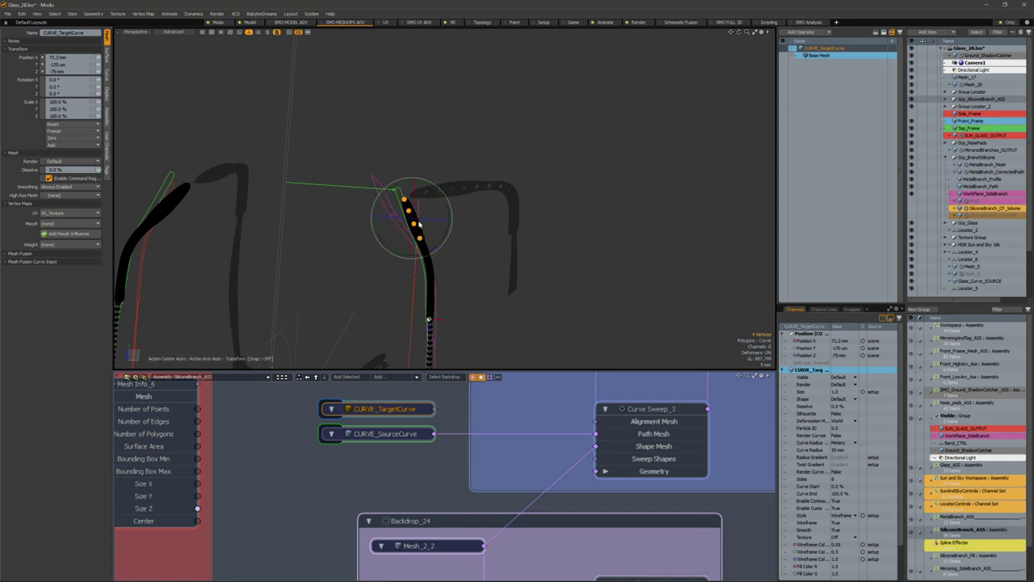
alt+drag(419, 224, 454, 217)
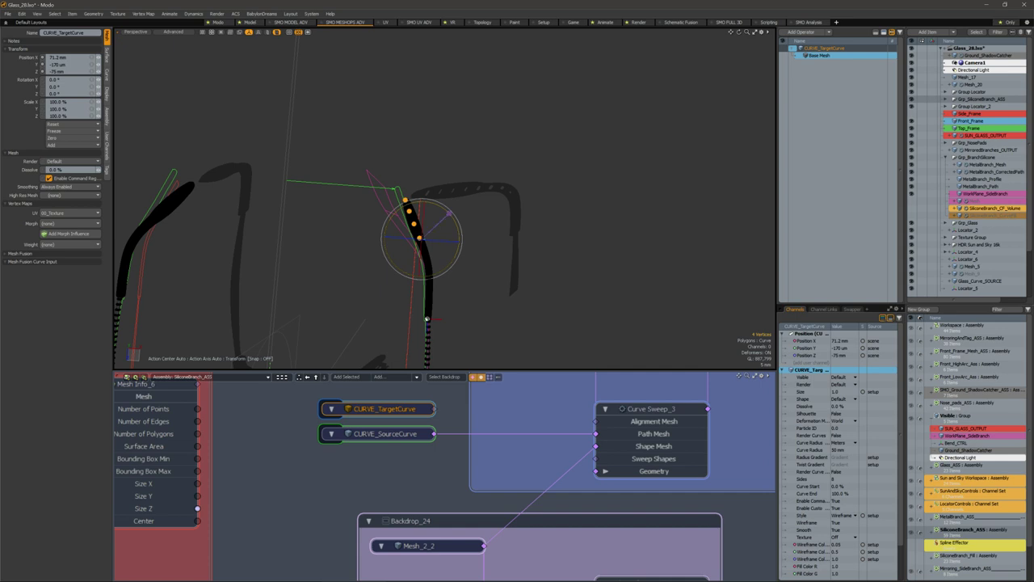
drag(449, 214, 459, 227)
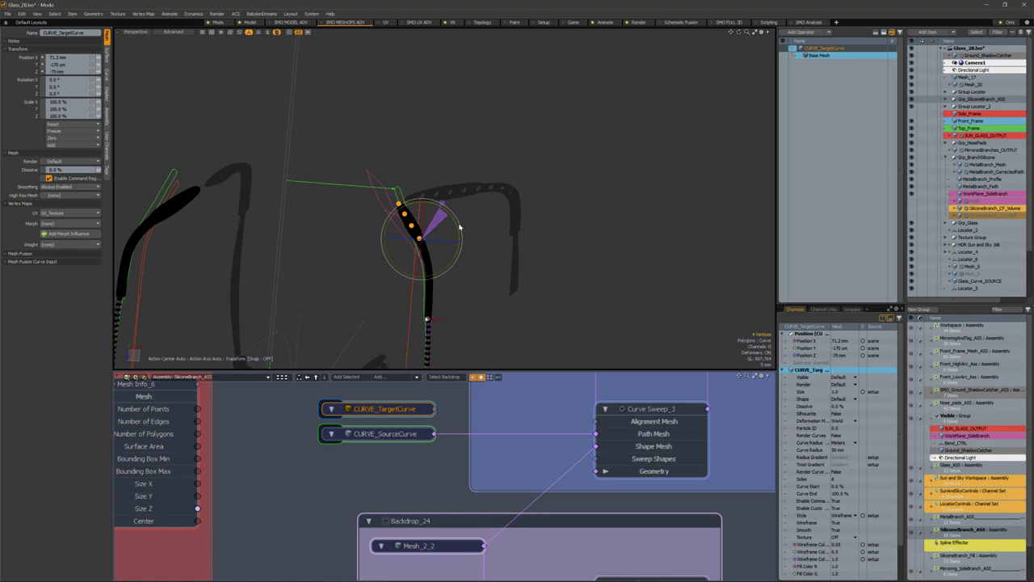
key(ctrl+z)
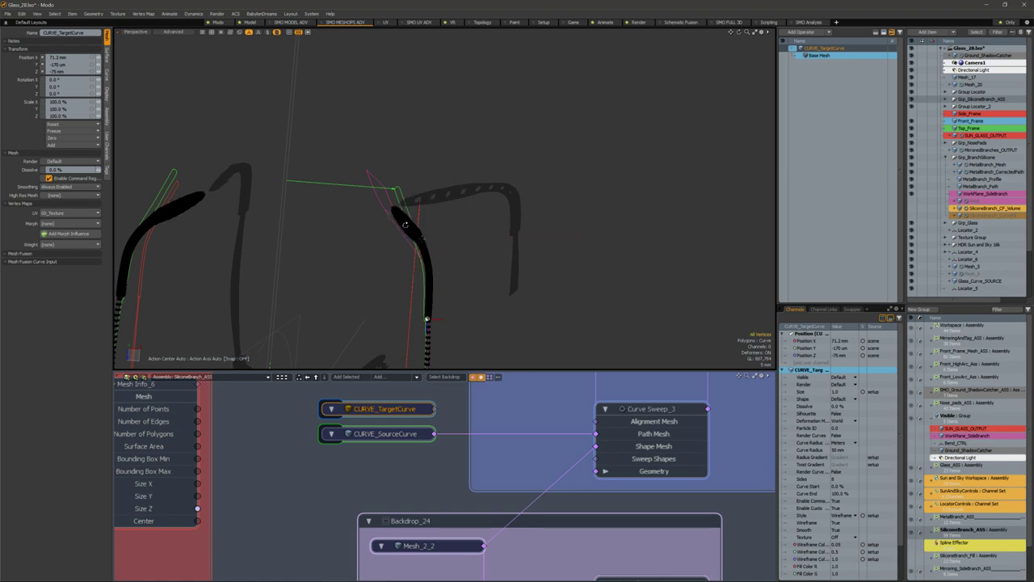
Select the SUN_GLASS_OUTPUT mesh with its bent branches and export it to FBX, replacing Glass_28.fbx
alt+drag(405, 224, 186, 235)
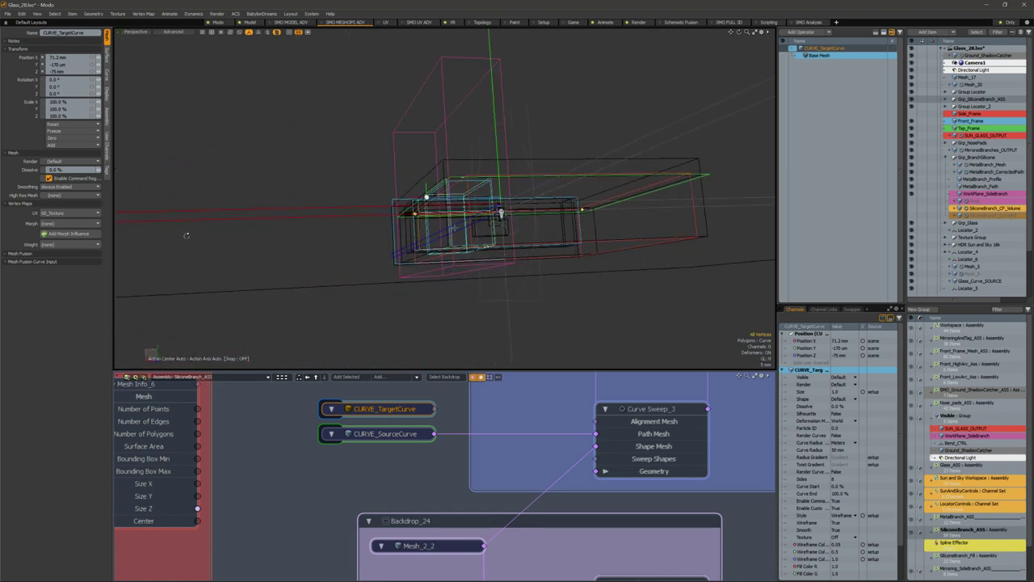
middle_drag(185, 236, 412, 282)
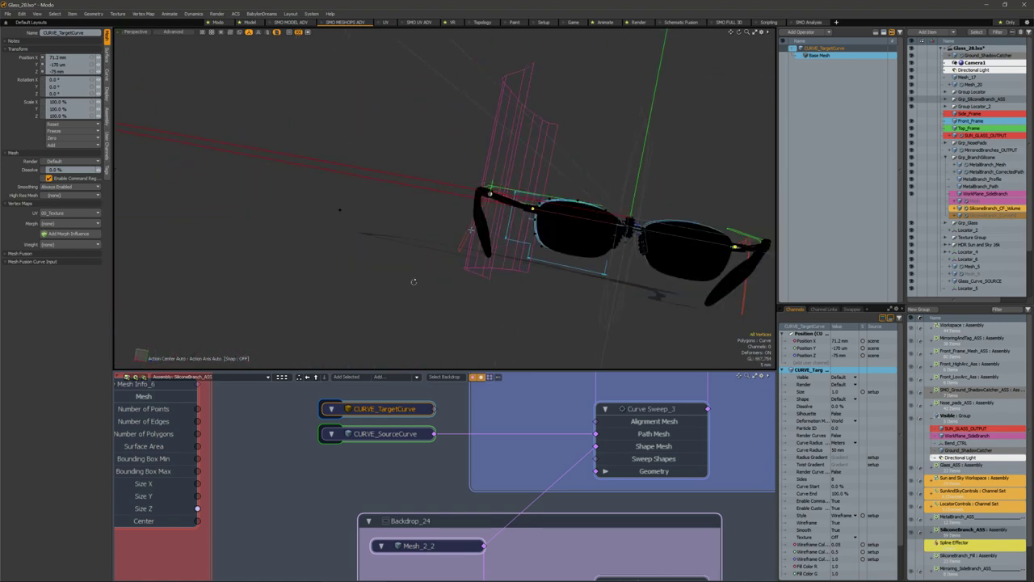
click(546, 293)
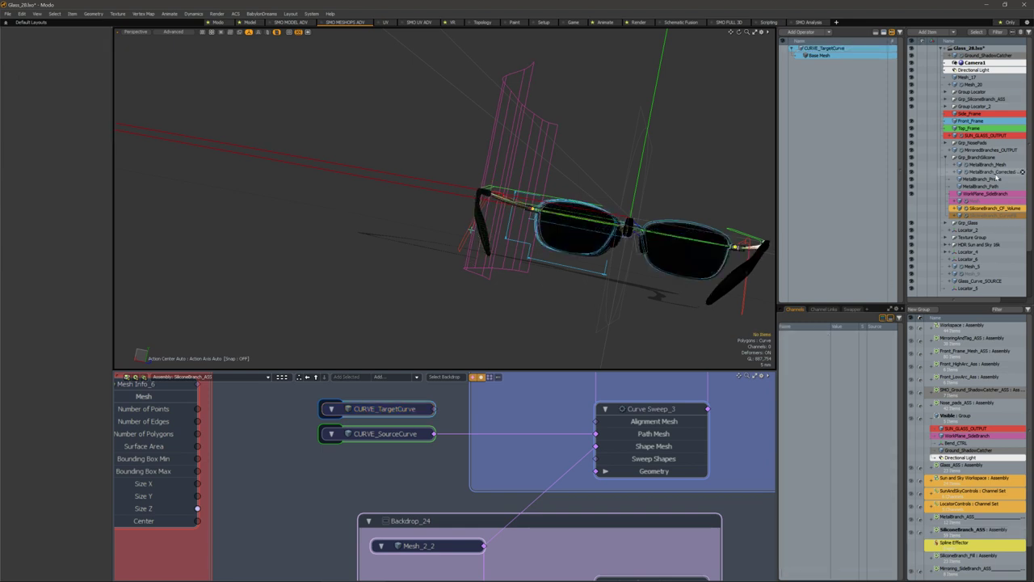
click(988, 136)
key(ctrl+space)
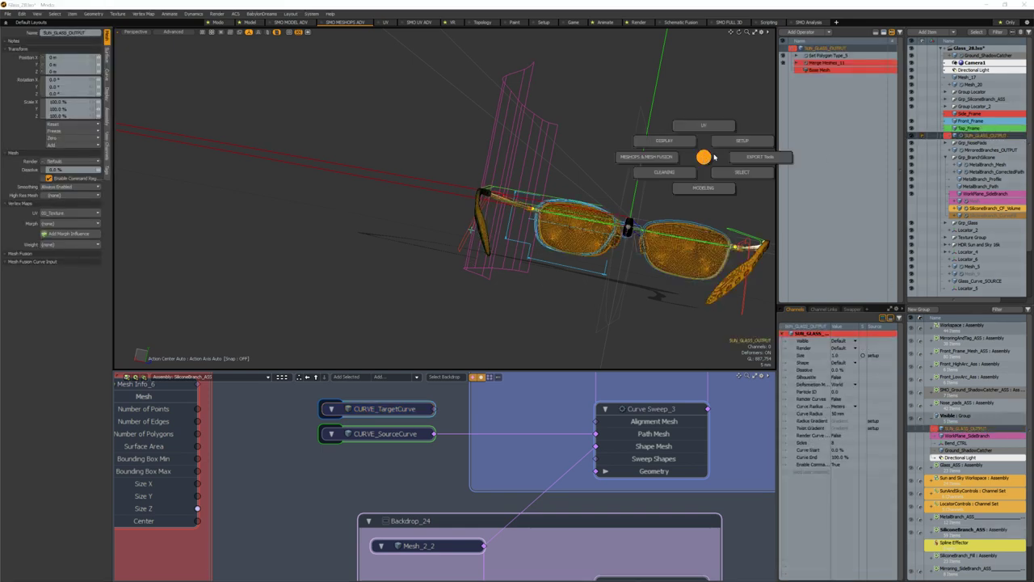
click(743, 156)
click(775, 144)
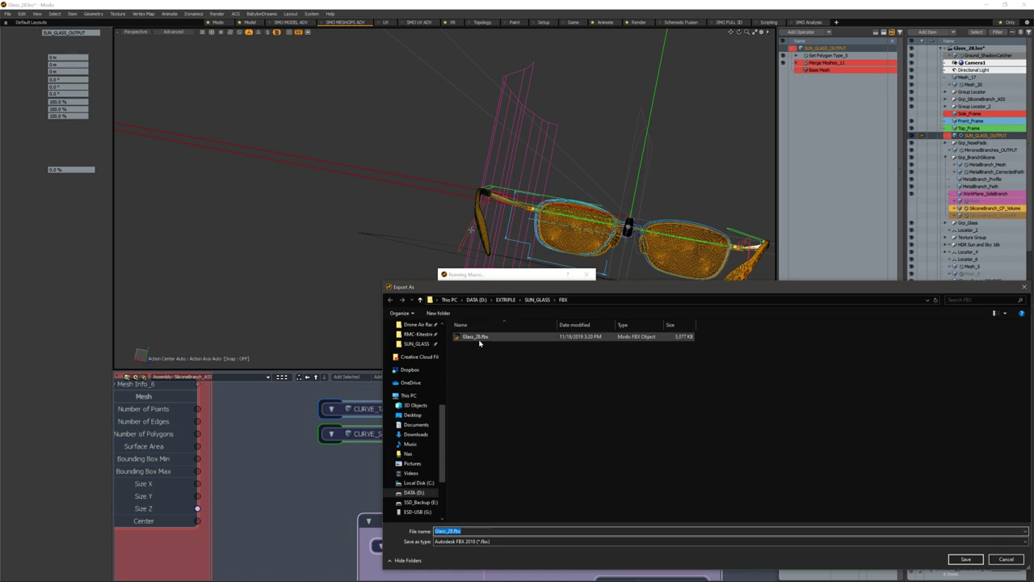
double_click(479, 337)
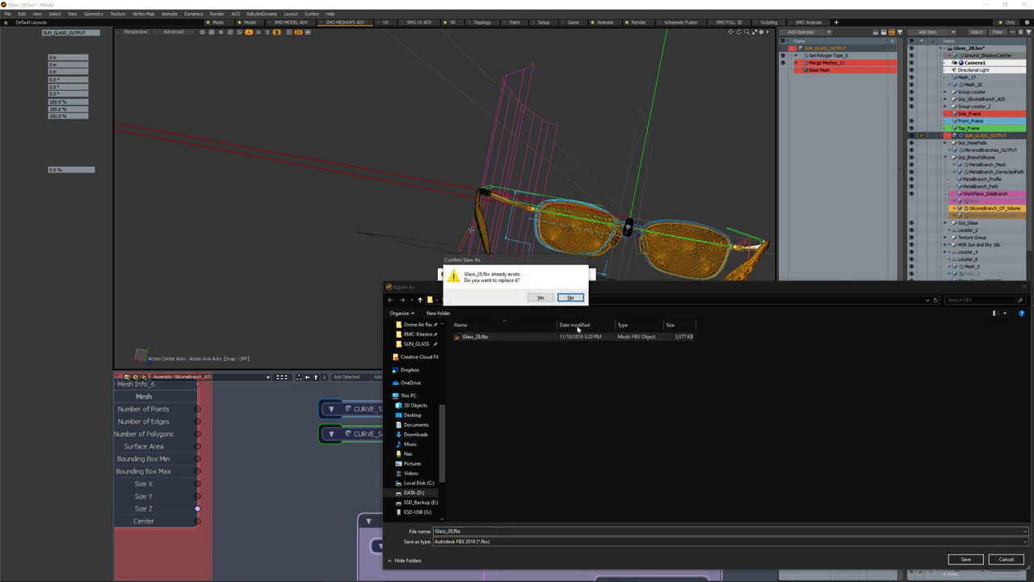
click(543, 296)
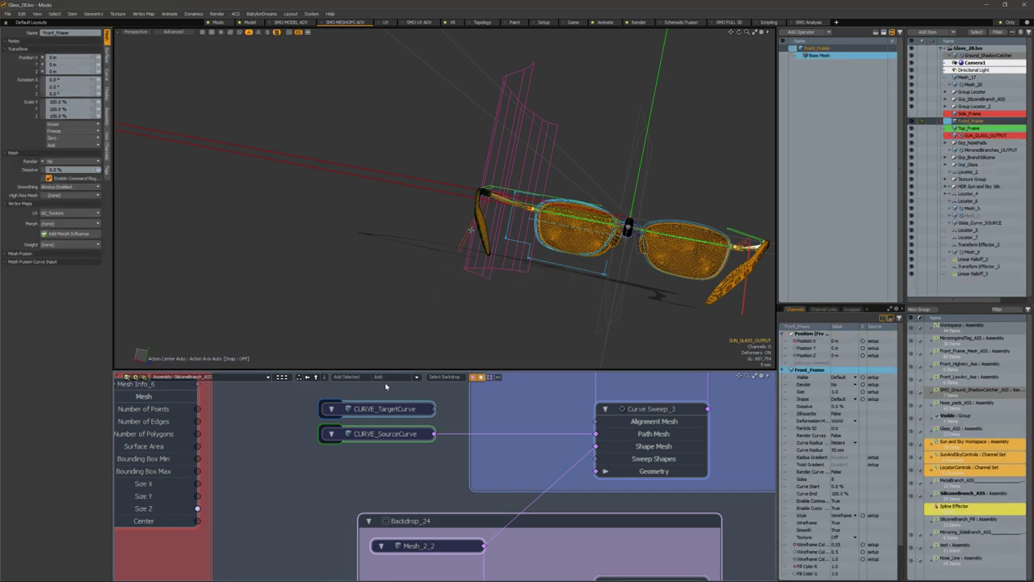
Switch to Marmoset Toolbag to check the bent branch tips behind the ears
click(416, 575)
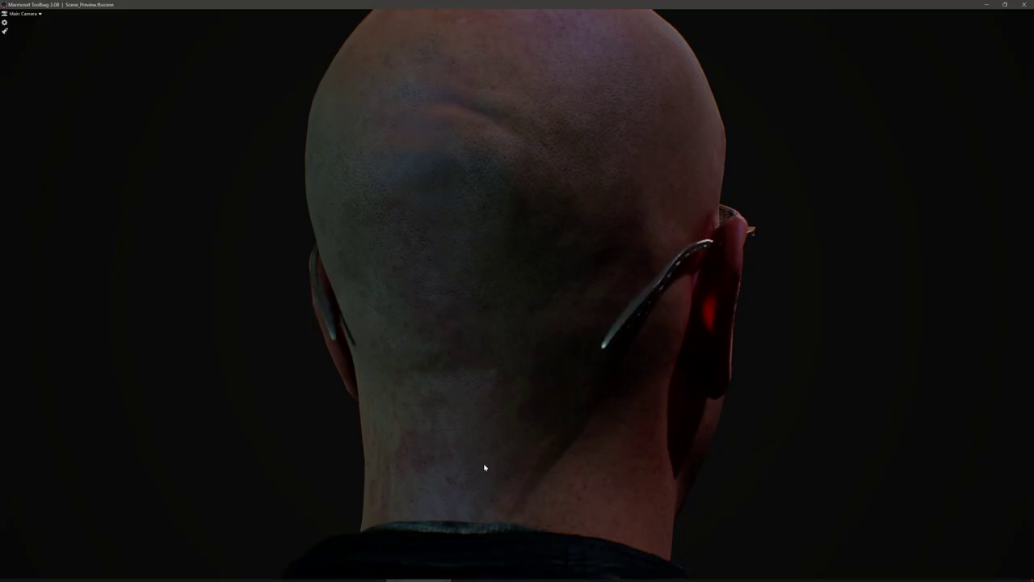